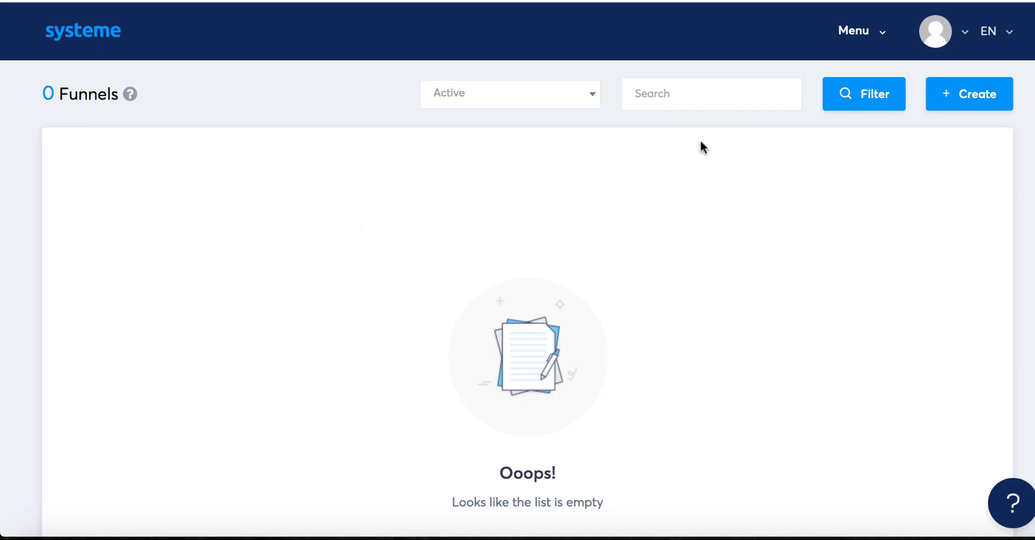
# Step: Create a new funnel named 'build an audience' using the Build an audience funnel type
pyautogui.click(884, 42)
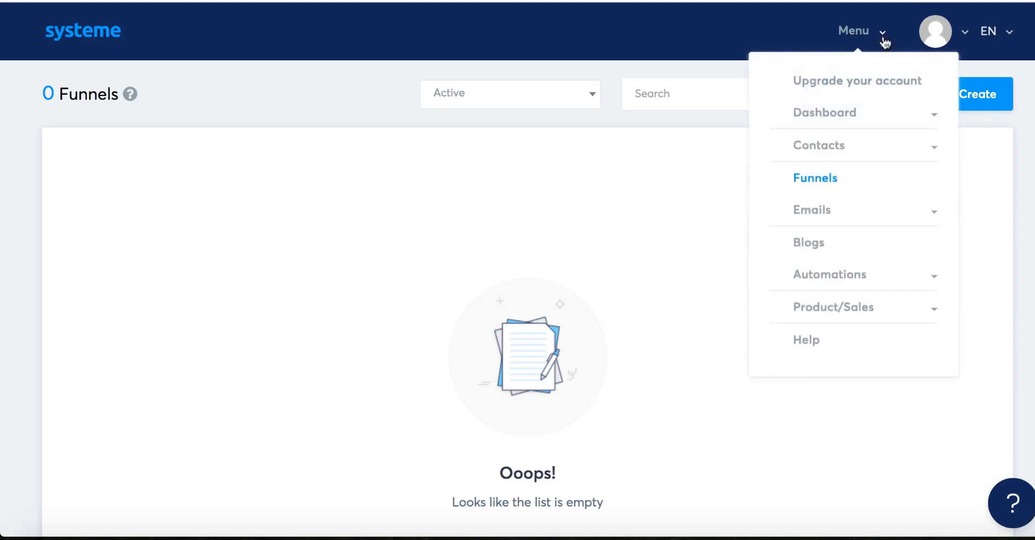
pyautogui.click(818, 180)
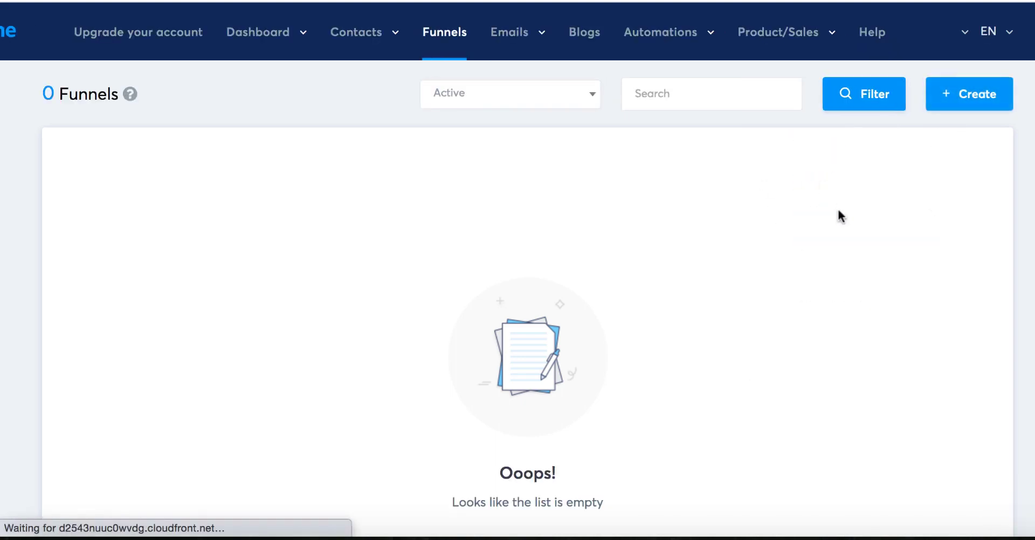
pyautogui.click(949, 93)
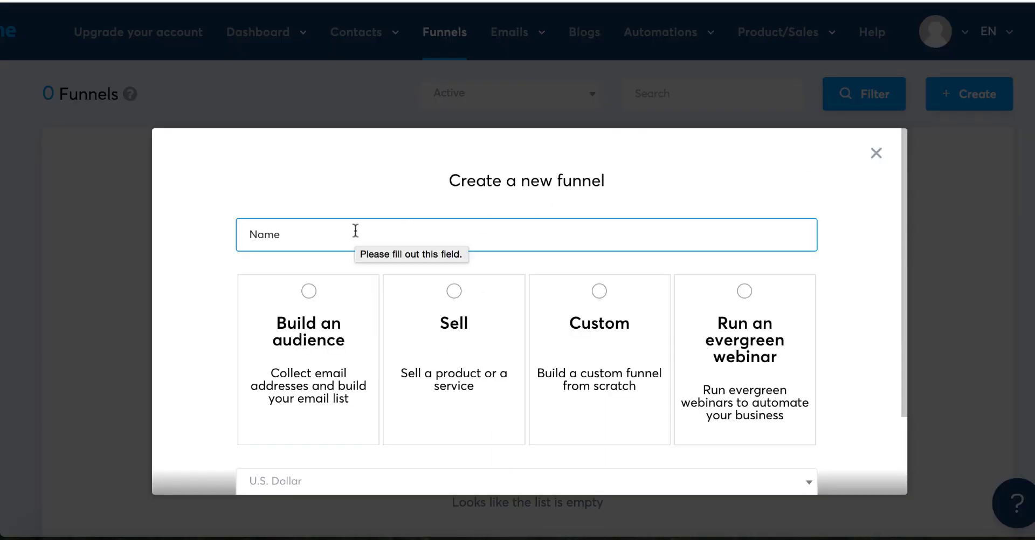
pyautogui.write('build an audience')
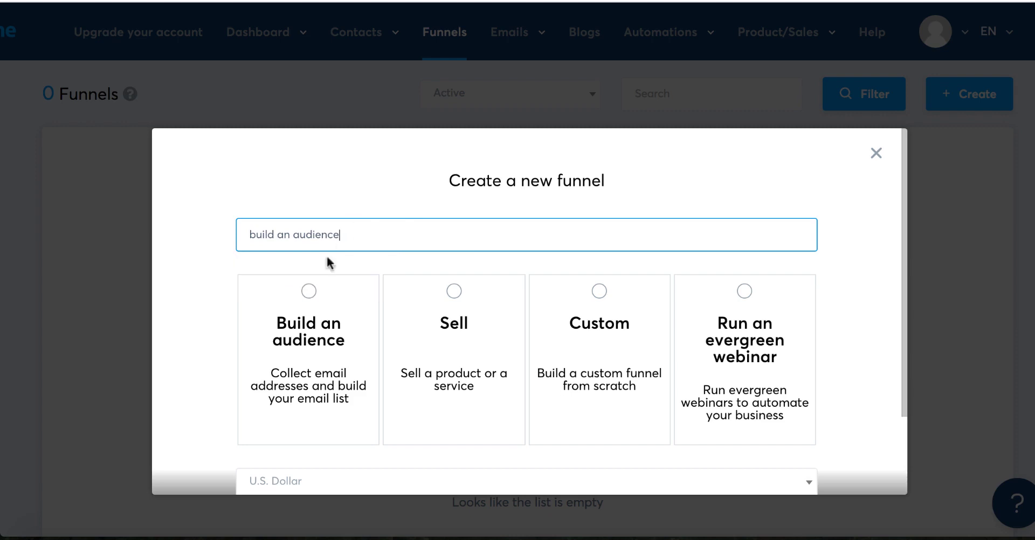
pyautogui.click(309, 293)
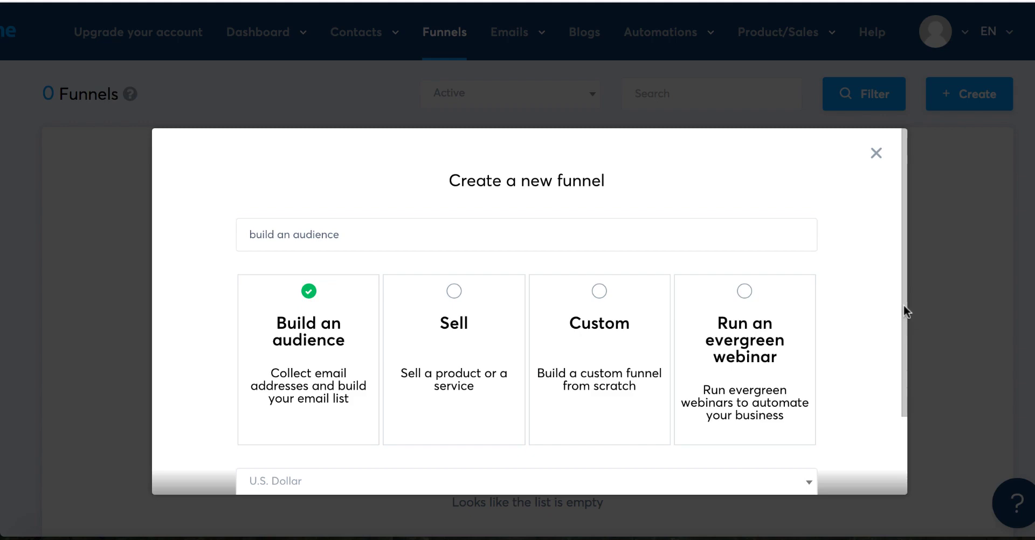
pyautogui.moveTo(904, 305); pyautogui.dragTo(896, 381)
pyautogui.click(511, 439)
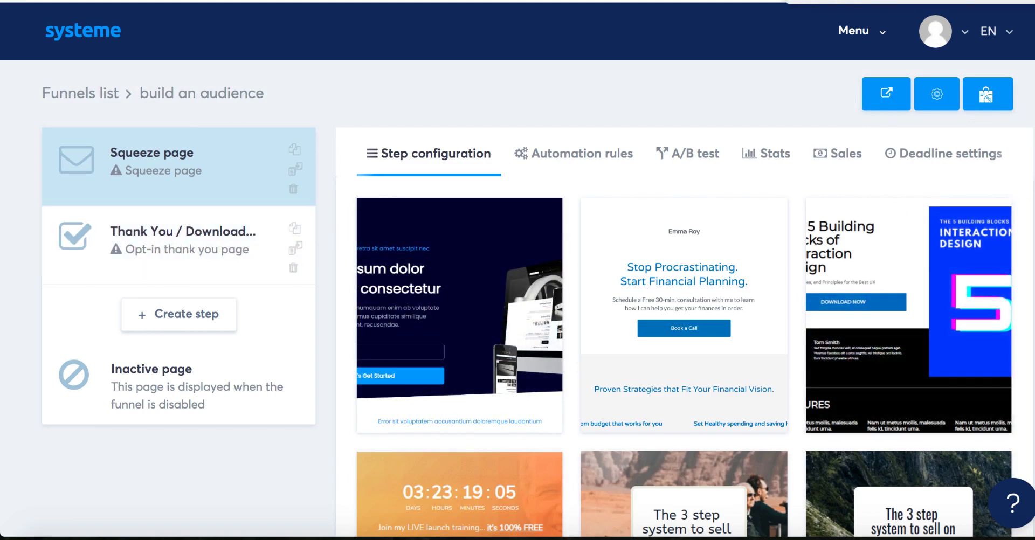
# Step: Select the desert-photo 'The 3 step system to sell on autopilot' template for the squeeze step
pyautogui.scroll(-5, 517, 270)
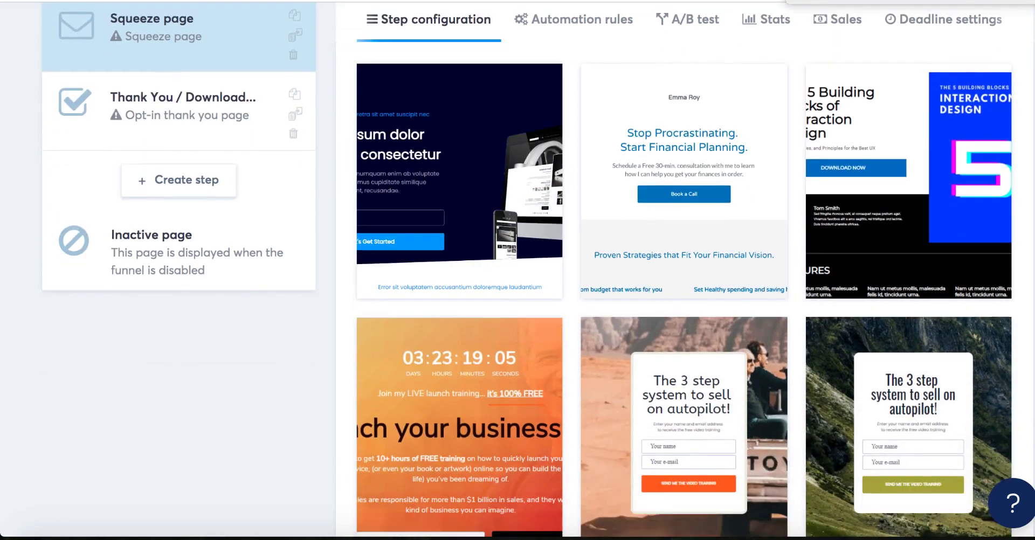
pyautogui.scroll(-4, 517, 270)
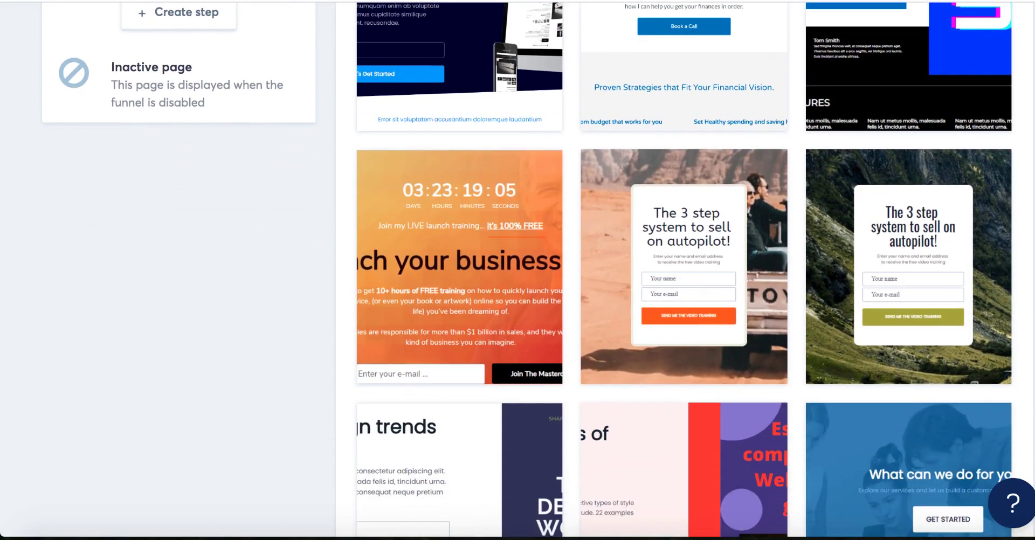
pyautogui.scroll(3, 824, 186)
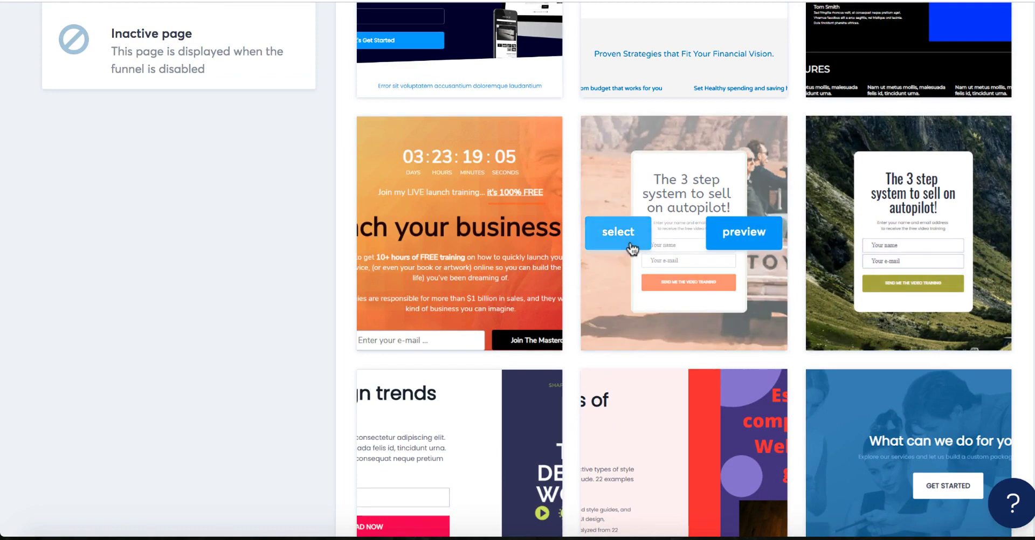
pyautogui.click(610, 235)
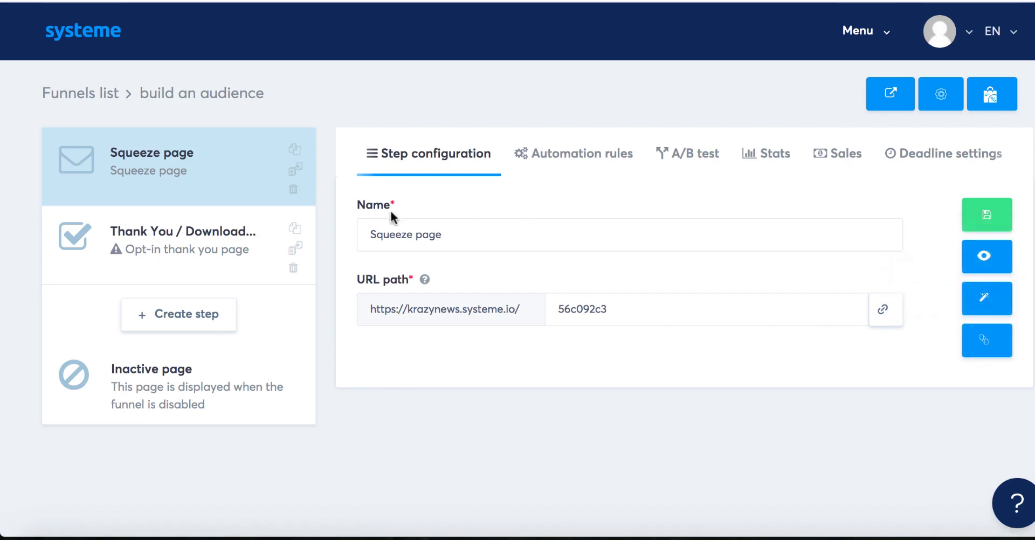
# Step: Rename the Squeeze page step to 'OPTIN PAGE', save it, and edit its page
pyautogui.moveTo(364, 235); pyautogui.dragTo(461, 238)
pyautogui.write('opt')
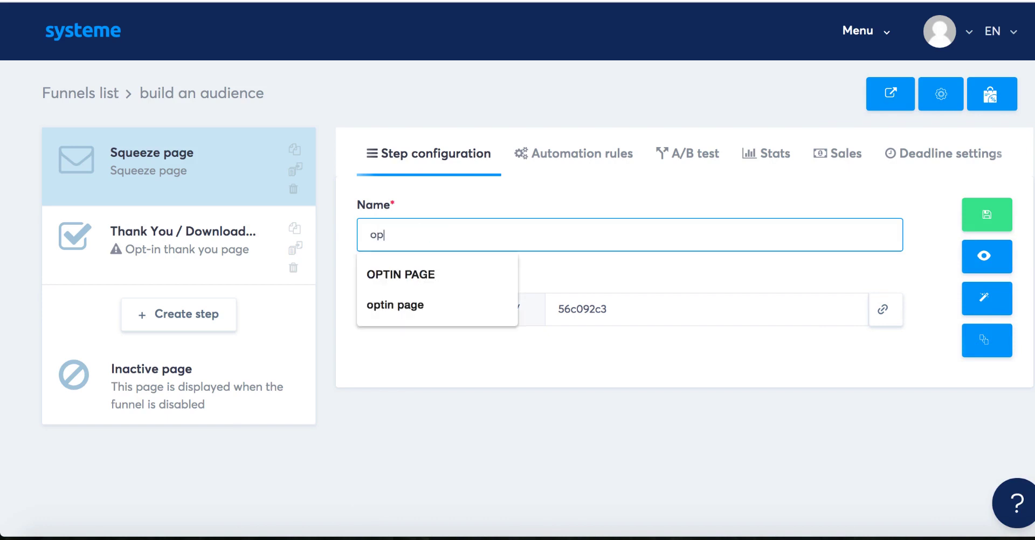
pyautogui.click(399, 273)
pyautogui.click(987, 215)
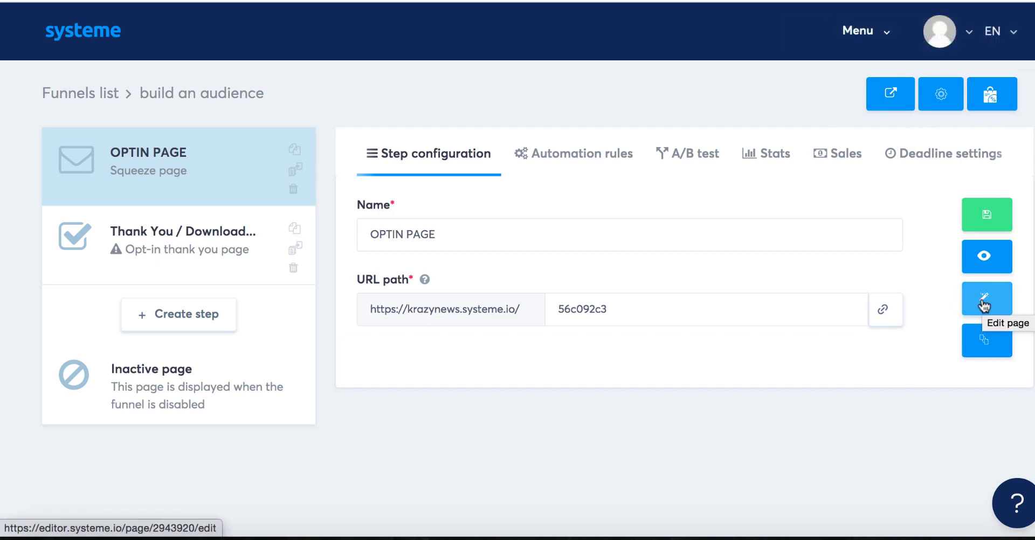
pyautogui.click(984, 300)
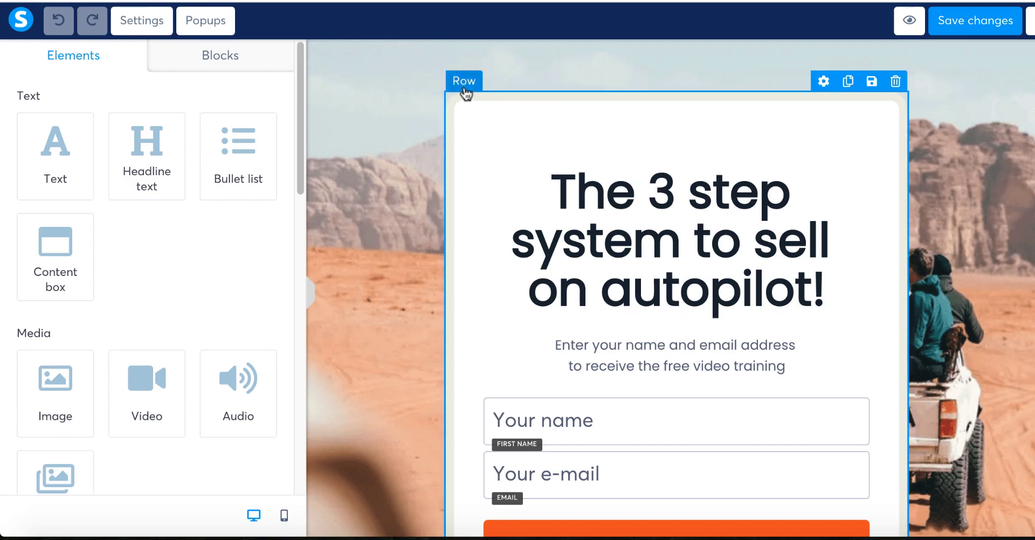
# Step: Set the form row's Margin Top from 50 to 0 and save the page
pyautogui.click(819, 86)
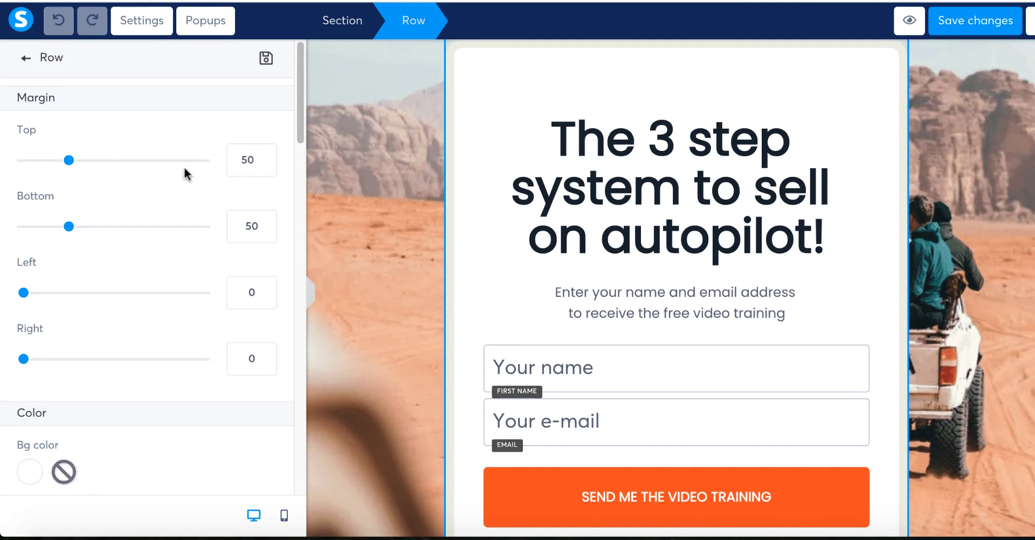
pyautogui.moveTo(69, 162); pyautogui.dragTo(21, 160)
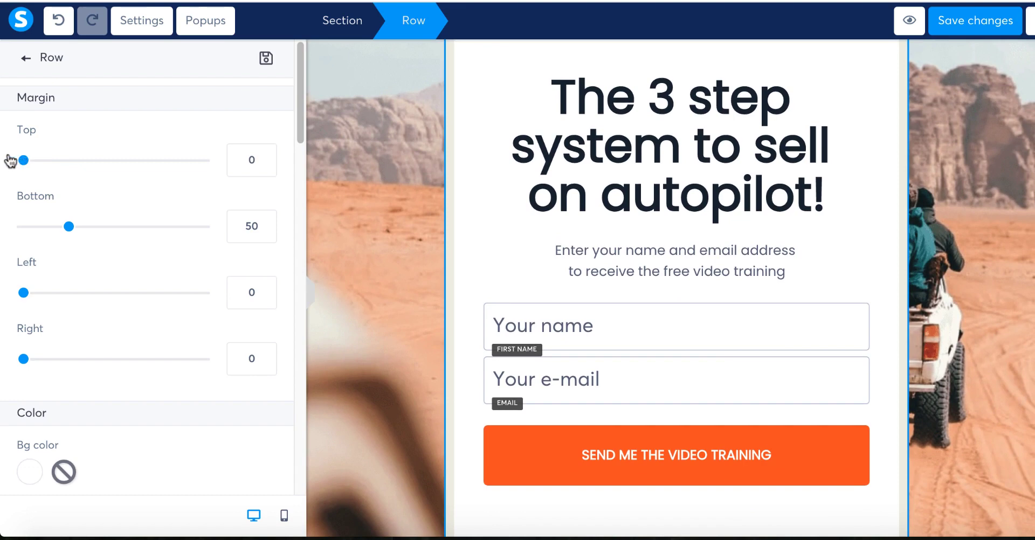
pyautogui.click(956, 22)
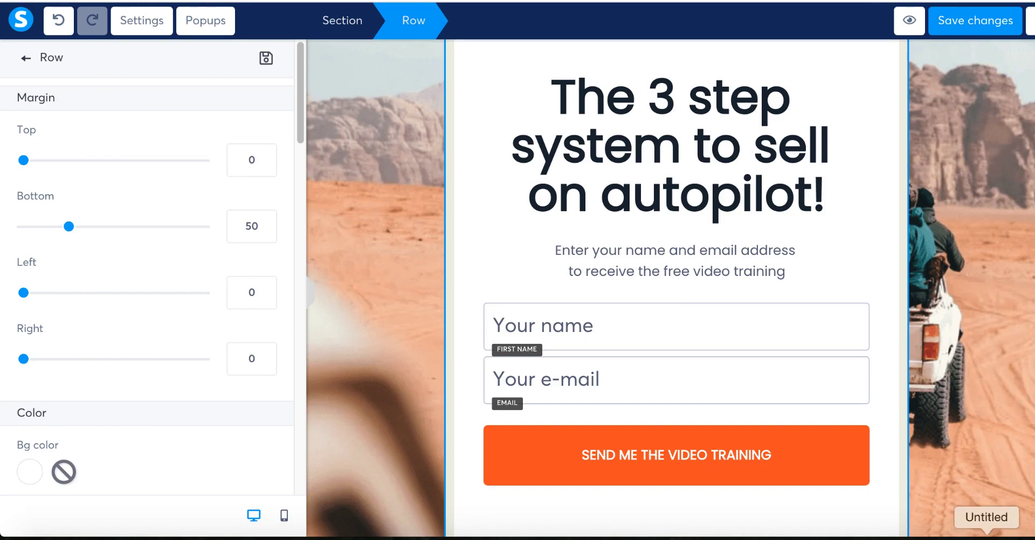
# Step: Copy the three-line 'Simple System to Make $2500 a Month on Auto-Pilot' headline from TextEdit, then select the editor's headline
pyautogui.click(986, 536)
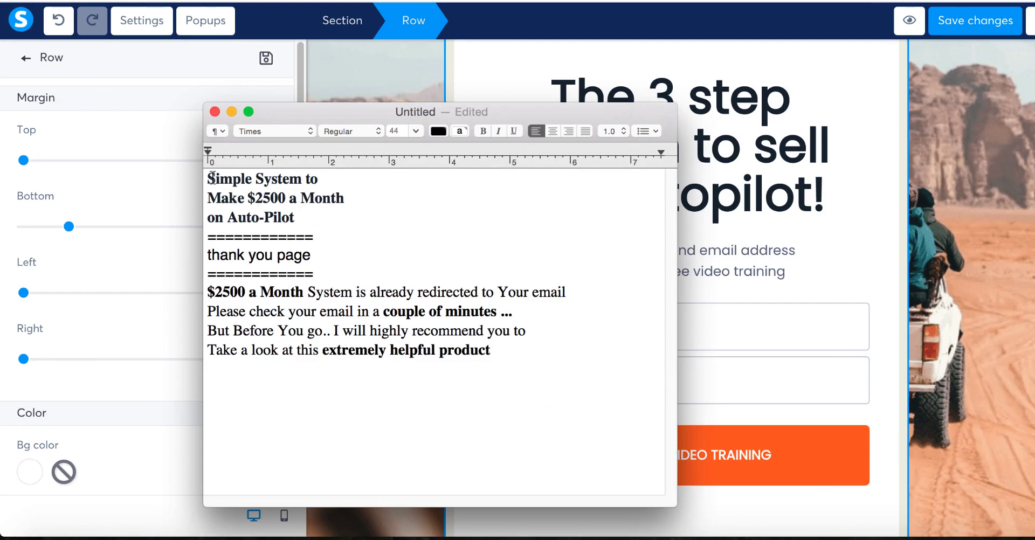
pyautogui.moveTo(208, 175); pyautogui.dragTo(392, 197)
pyautogui.click(738, 202)
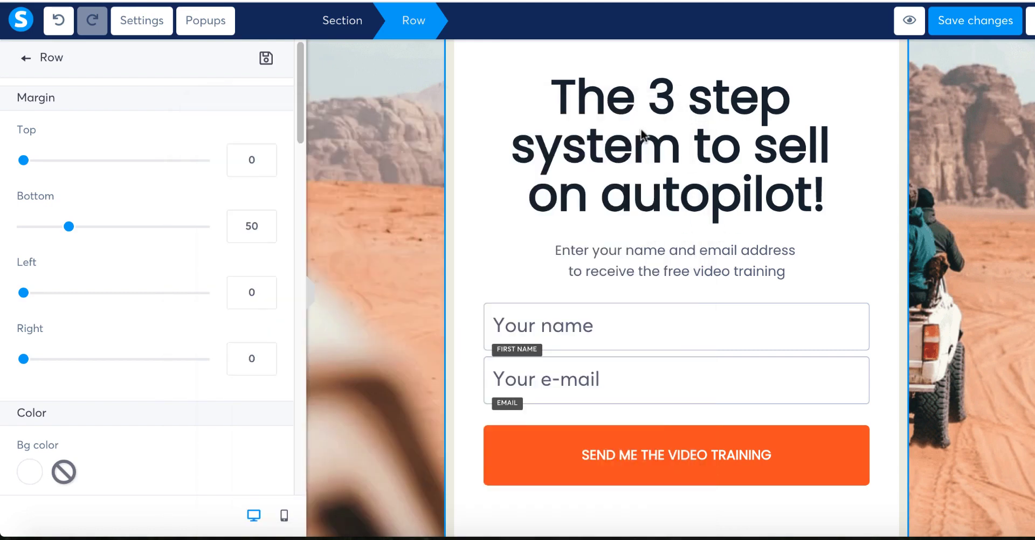
pyautogui.click(620, 120)
# Step: Replace the old headline with the pasted 'Simple System to Make $2500 a Month on Auto-Pilot' at font size 39
pyautogui.click(612, 115)
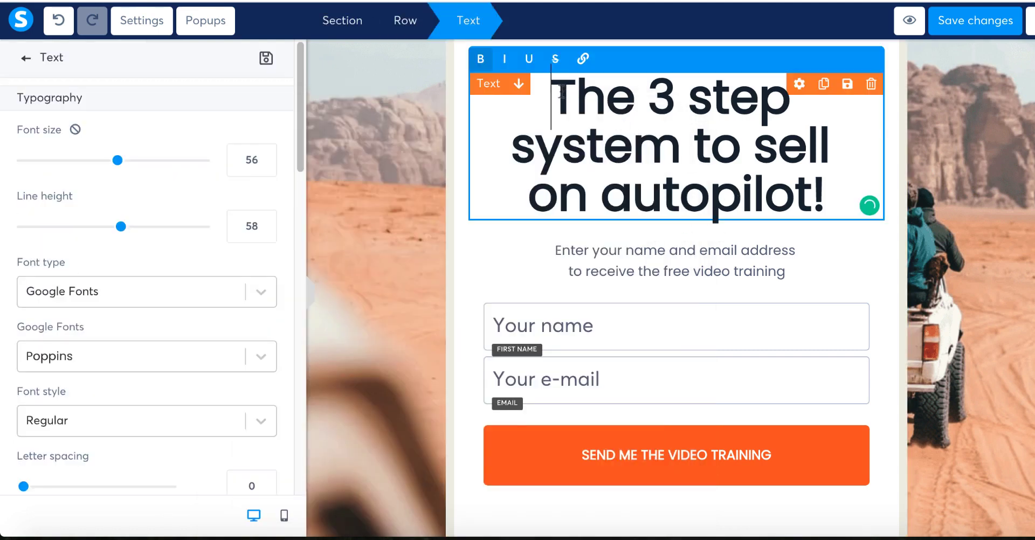
pyautogui.moveTo(555, 84); pyautogui.dragTo(825, 178)
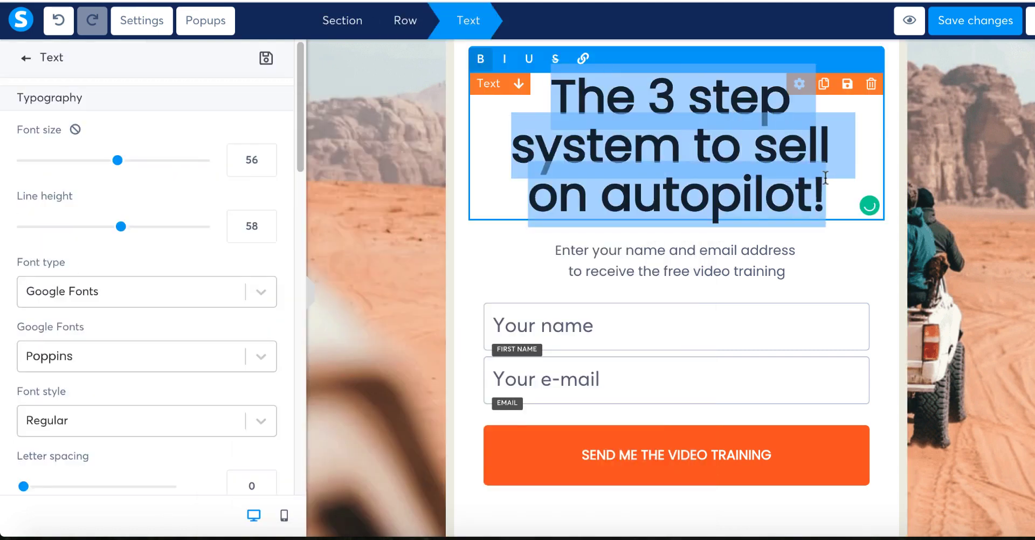
pyautogui.press('BackSpace')
pyautogui.hotkey('ctrl', 'v')
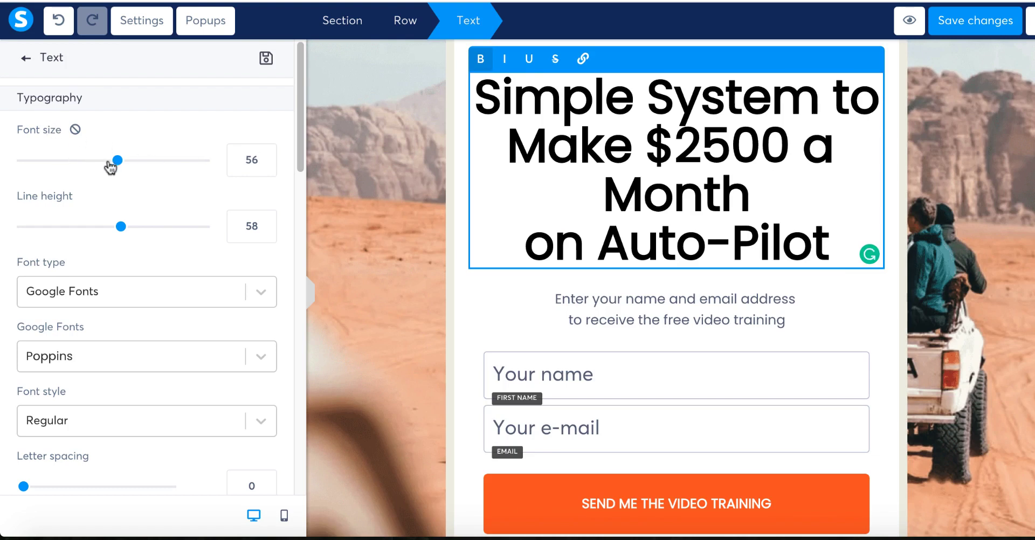
pyautogui.moveTo(111, 167); pyautogui.dragTo(86, 168)
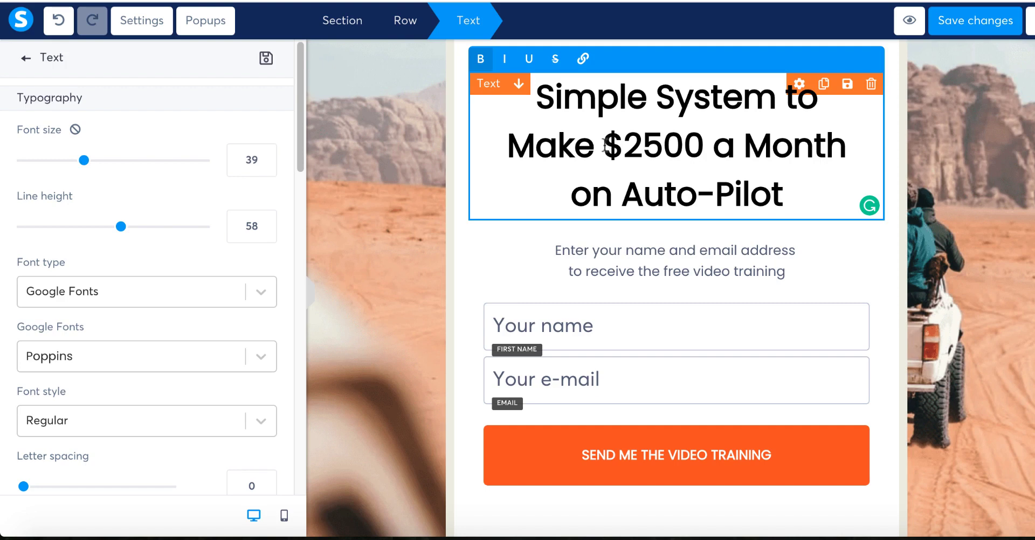
# Step: Color the words 'Make $2500' in the headline red
pyautogui.moveTo(508, 146); pyautogui.dragTo(703, 145)
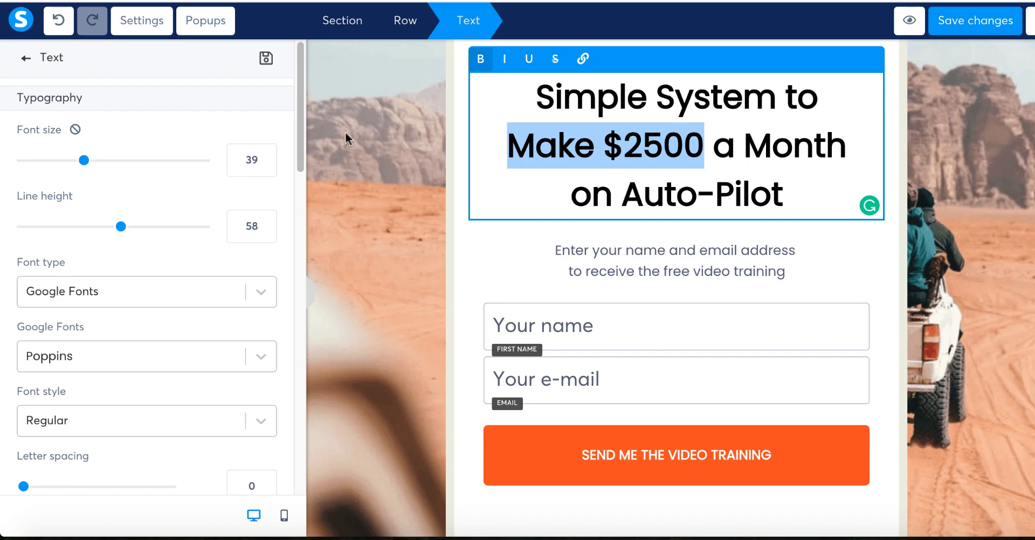
pyautogui.moveTo(301, 114); pyautogui.dragTo(305, 196)
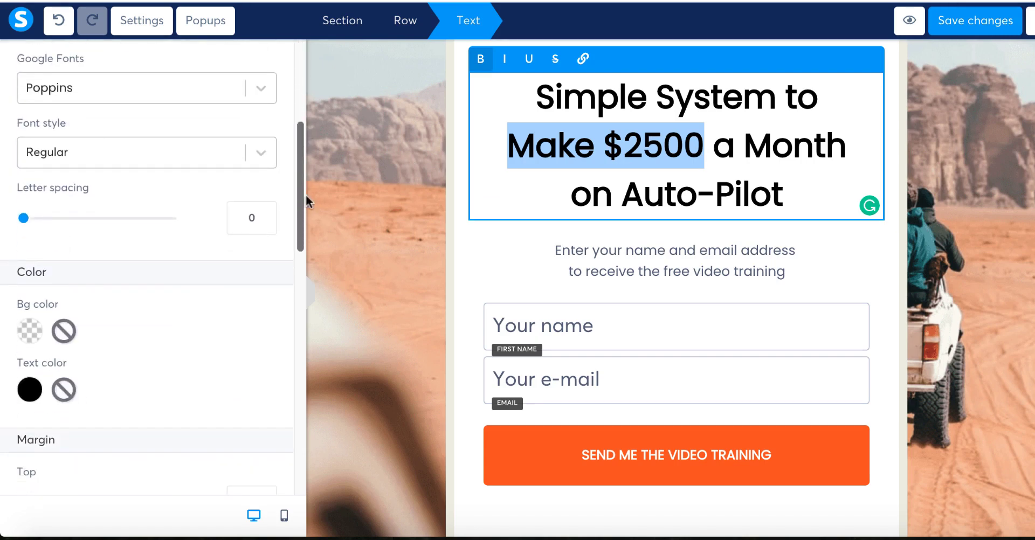
pyautogui.click(27, 382)
pyautogui.click(258, 335)
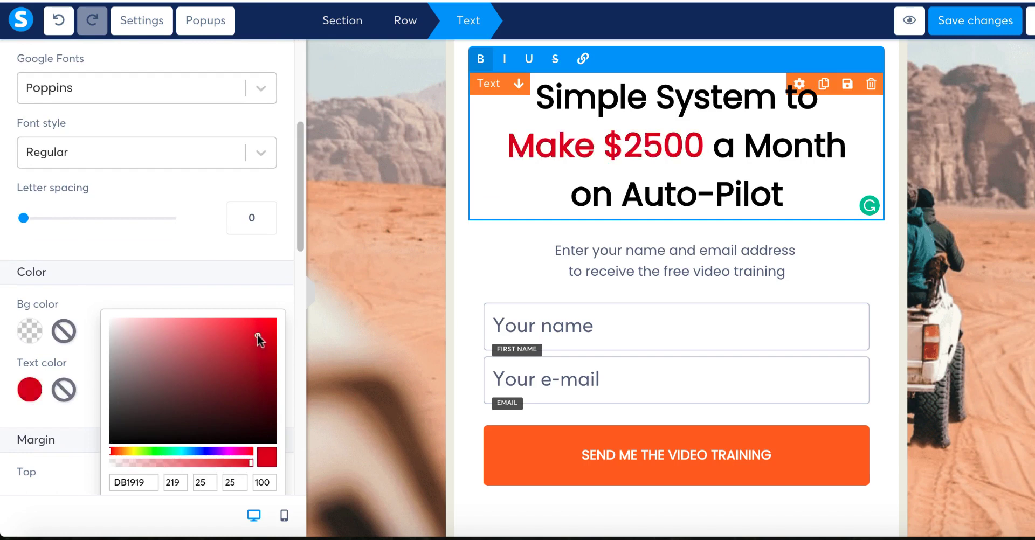
pyautogui.click(265, 331)
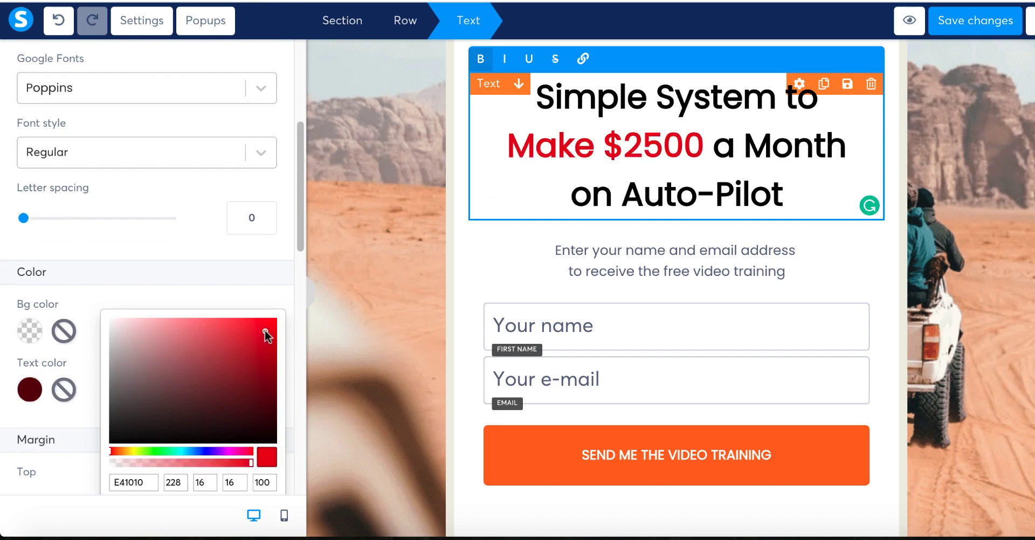
pyautogui.click(592, 174)
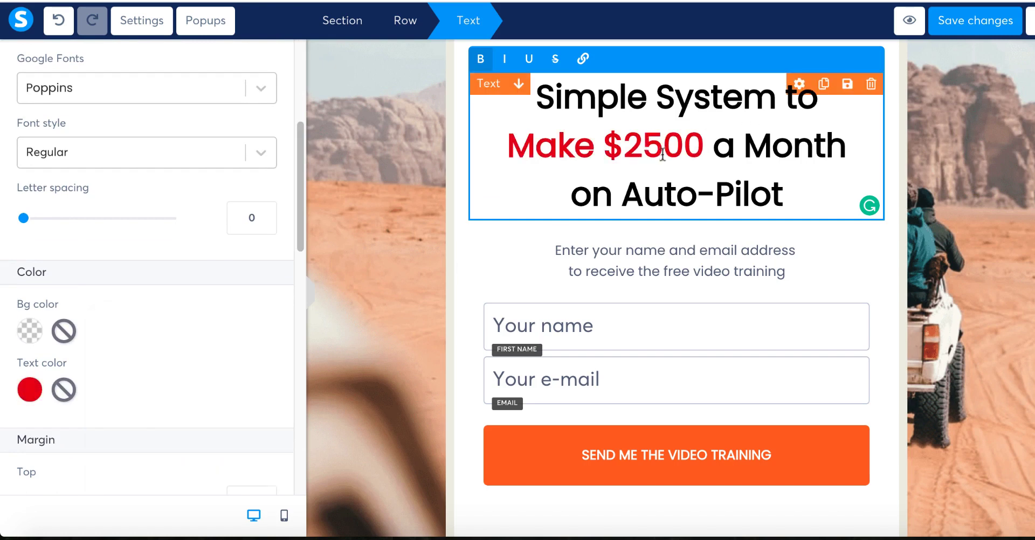
pyautogui.click(383, 297)
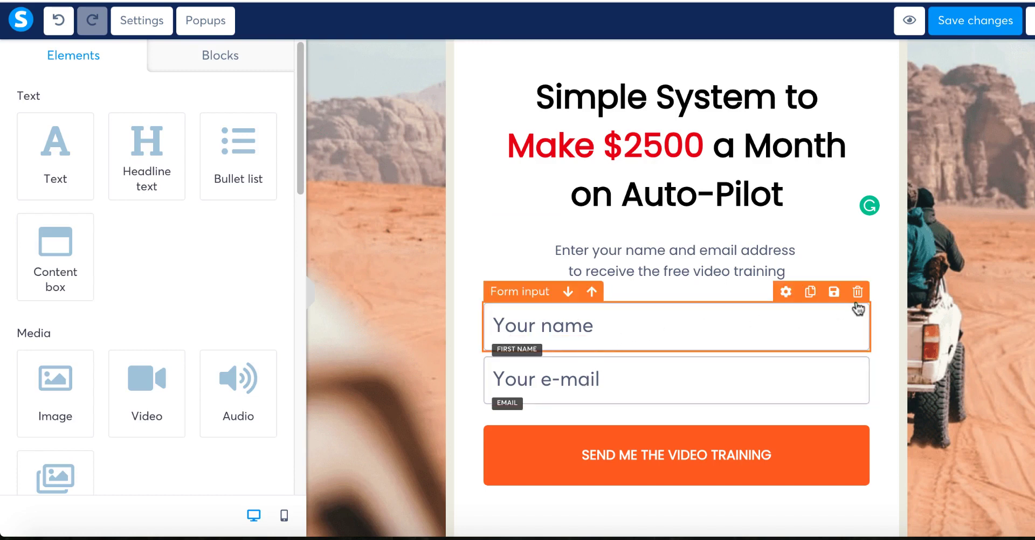
# Step: Delete the 'Your name' field and trim the prompt to 'Enter your email address to get Instant Access'
pyautogui.click(857, 292)
pyautogui.click(735, 79)
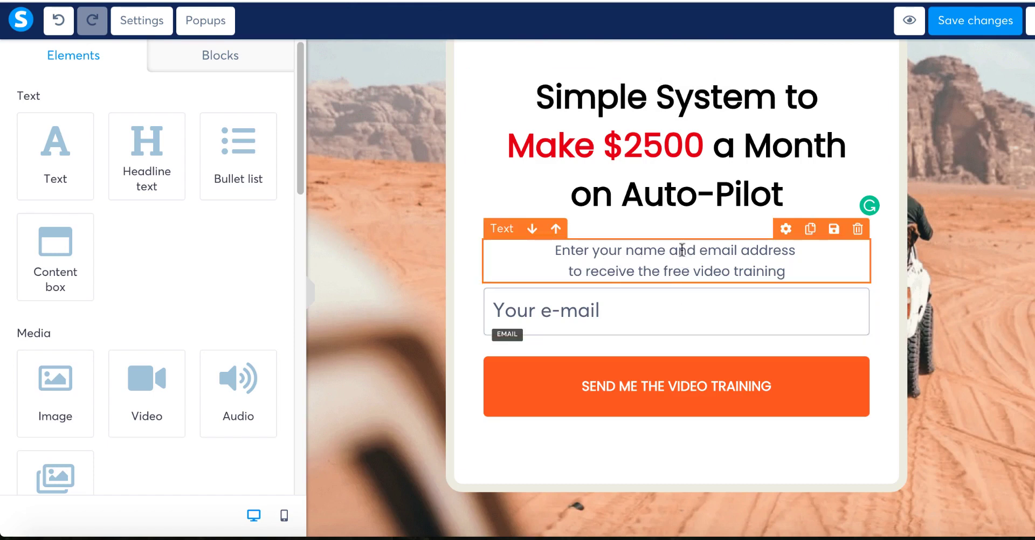
pyautogui.click(635, 257)
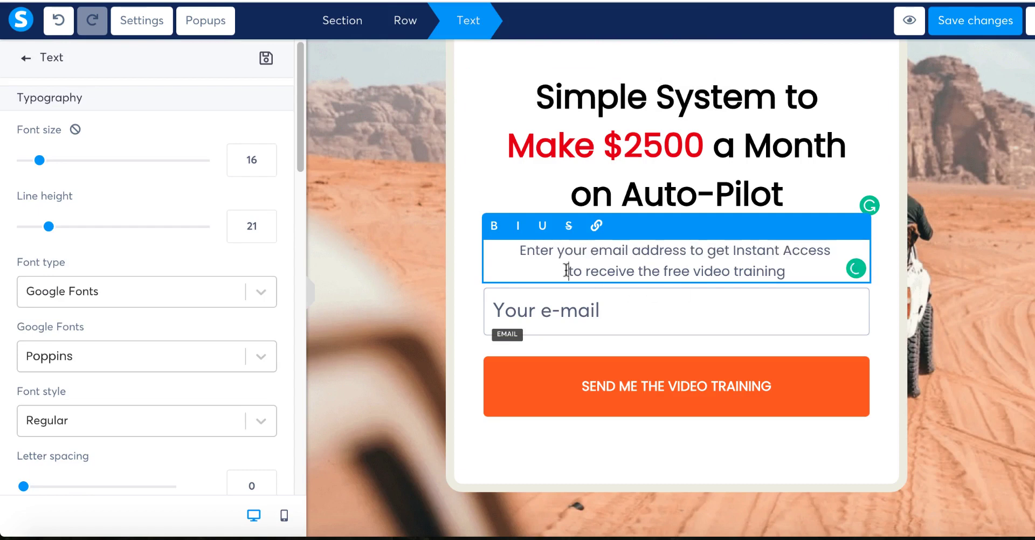
pyautogui.moveTo(566, 270); pyautogui.dragTo(786, 271)
pyautogui.press('BackSpace')
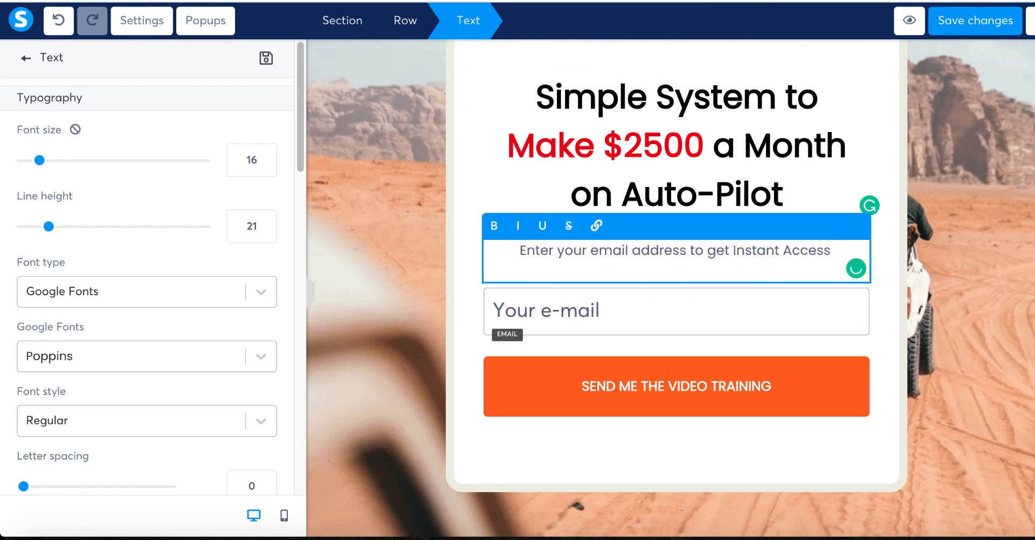
pyautogui.press('BackSpace')
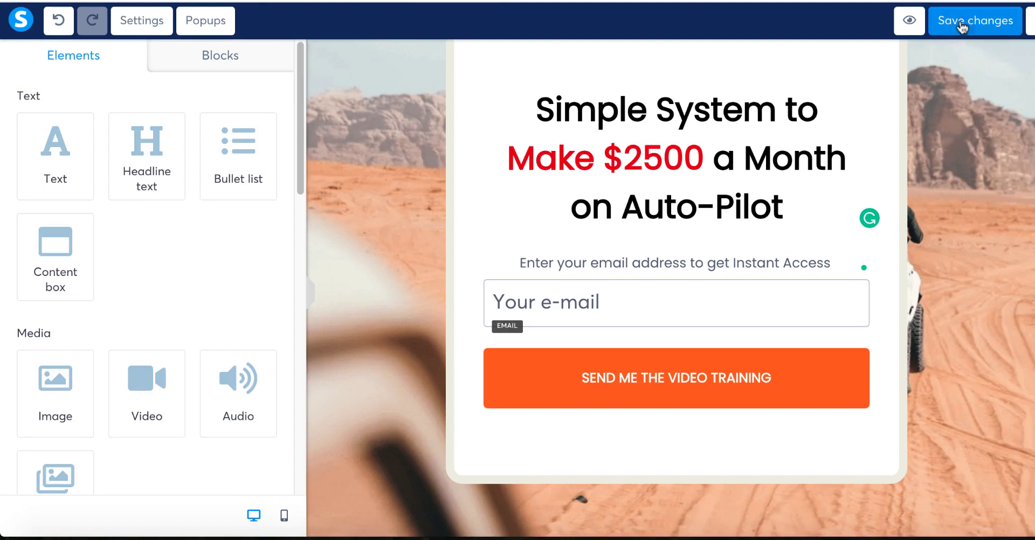
pyautogui.click(960, 22)
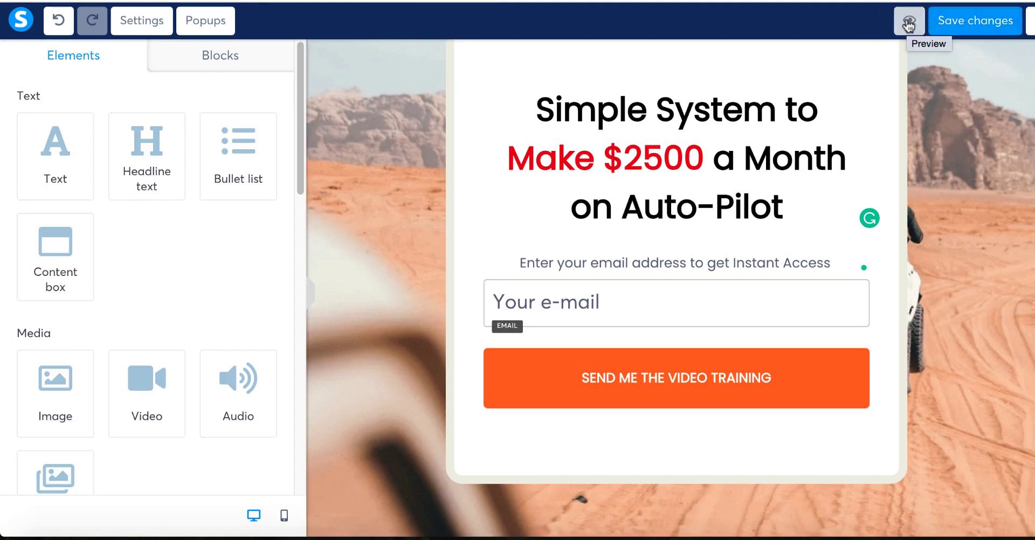
pyautogui.click(909, 24)
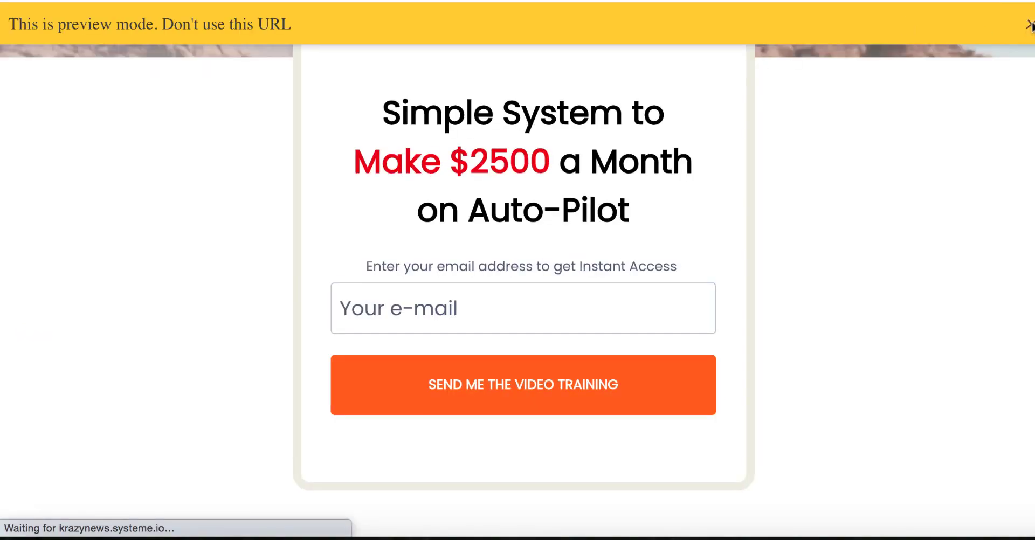
pyautogui.click(1029, 25)
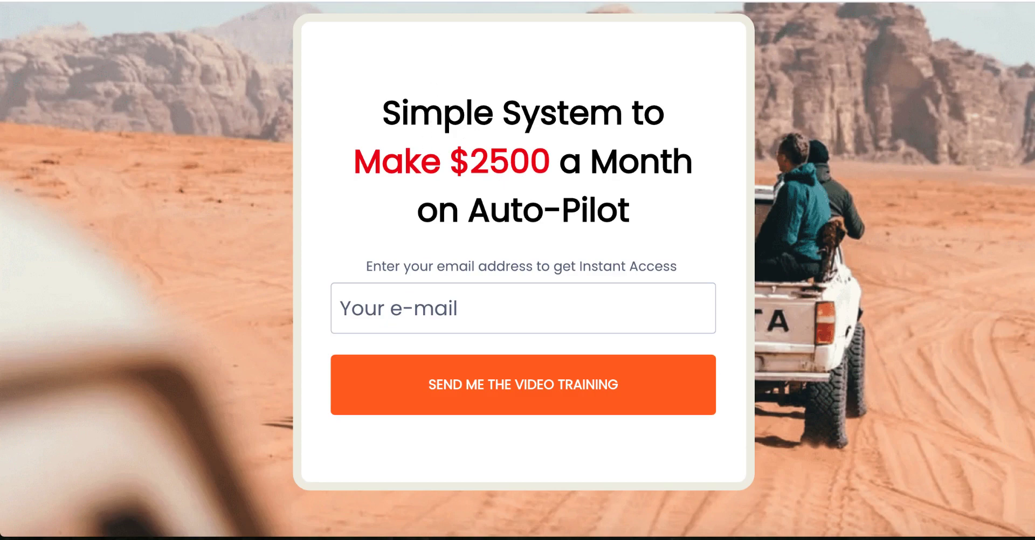
pyautogui.click(410, 1)
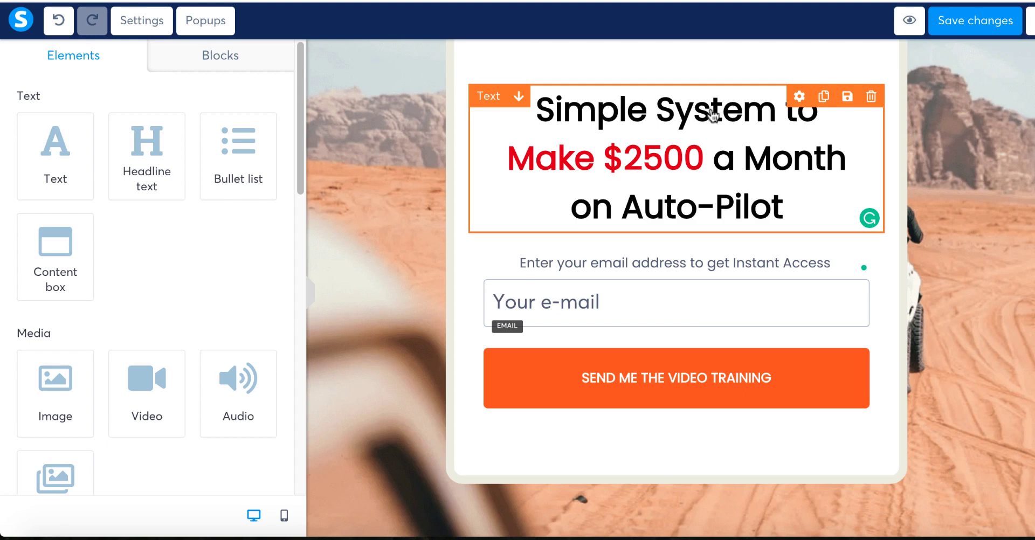
# Step: Lower the headline's Margin Top from -43 to about -73 to raise it in the popup
pyautogui.moveTo(704, 159); pyautogui.dragTo(456, 162)
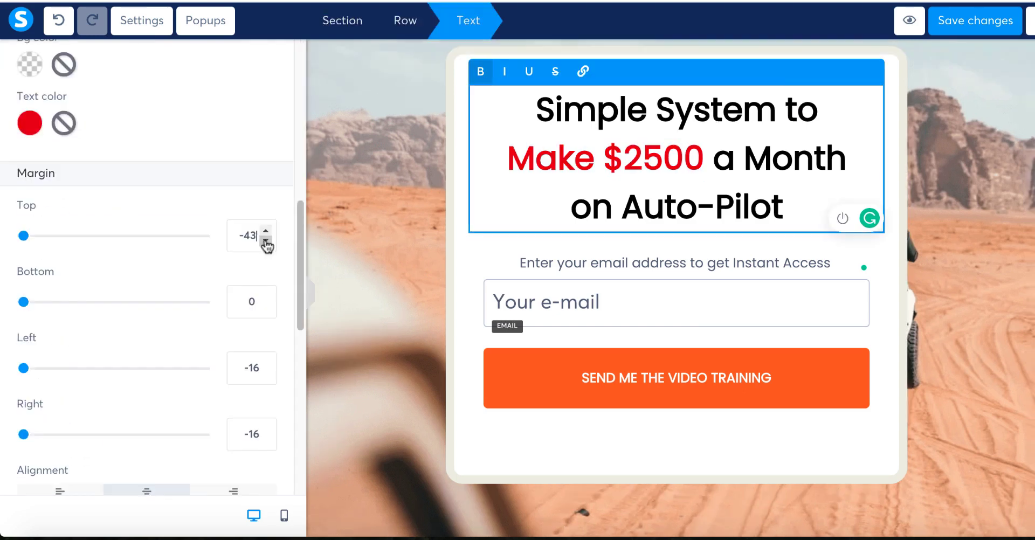
pyautogui.click(265, 242)
pyautogui.moveTo(265, 241); pyautogui.dragTo(265, 242)
pyautogui.click(265, 241)
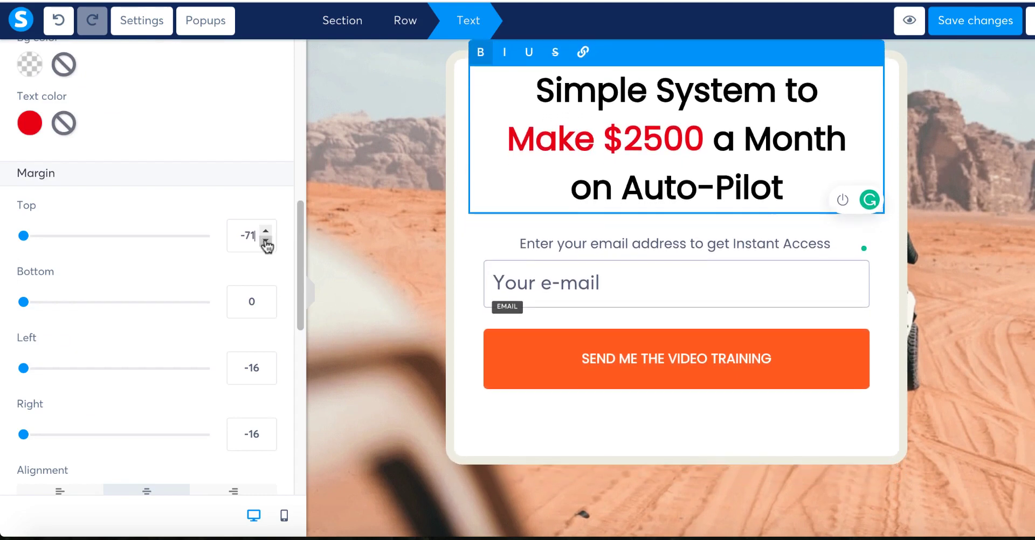
pyautogui.click(266, 241)
# Step: Save the page, preview it, and return to the editor
pyautogui.click(966, 32)
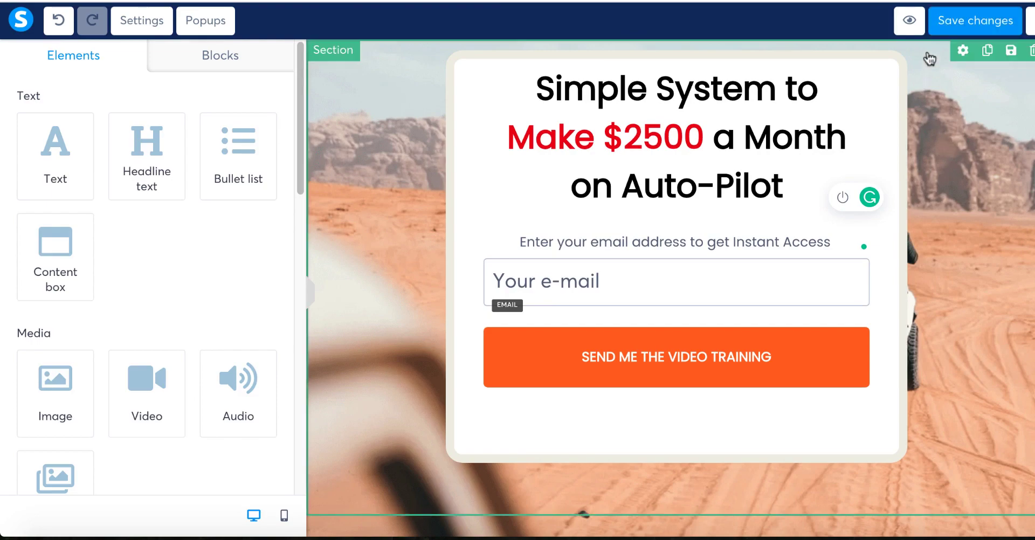
pyautogui.click(909, 21)
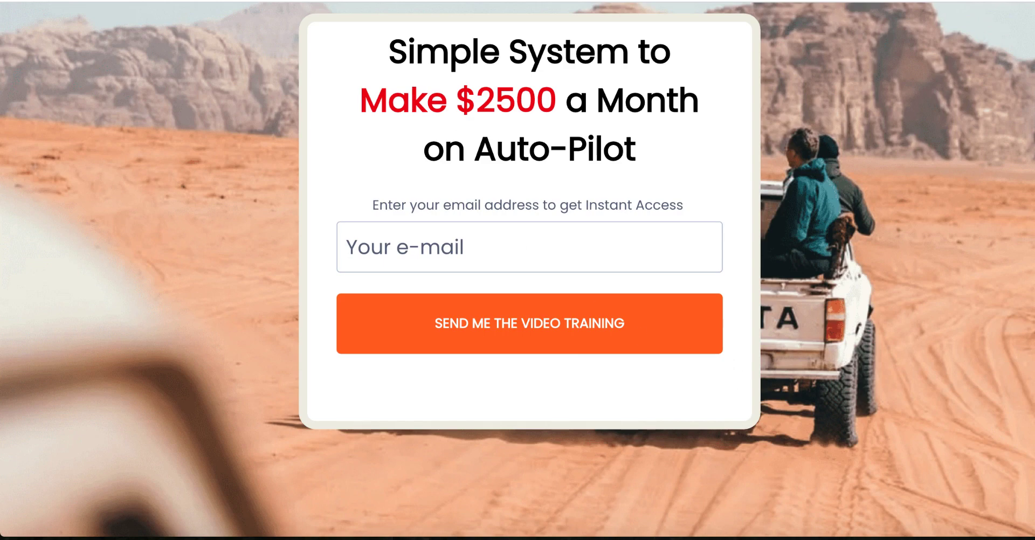
pyautogui.hotkey('ctrl', 'shift', 'Tab')
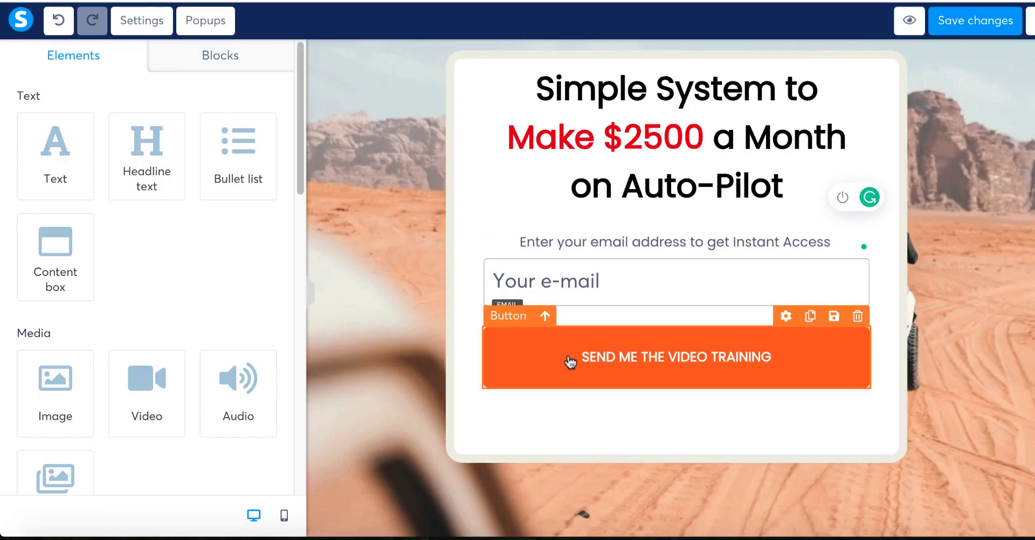
# Step: Change the button text to 'Yes! Please Send me the System Now!!' at font size 18 and save
pyautogui.click(521, 362)
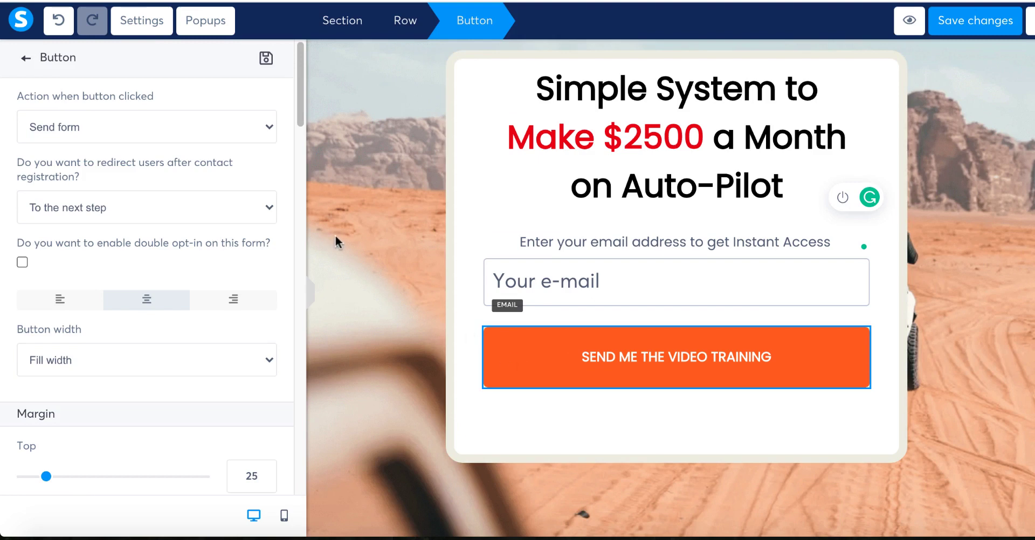
pyautogui.moveTo(298, 97); pyautogui.dragTo(304, 200)
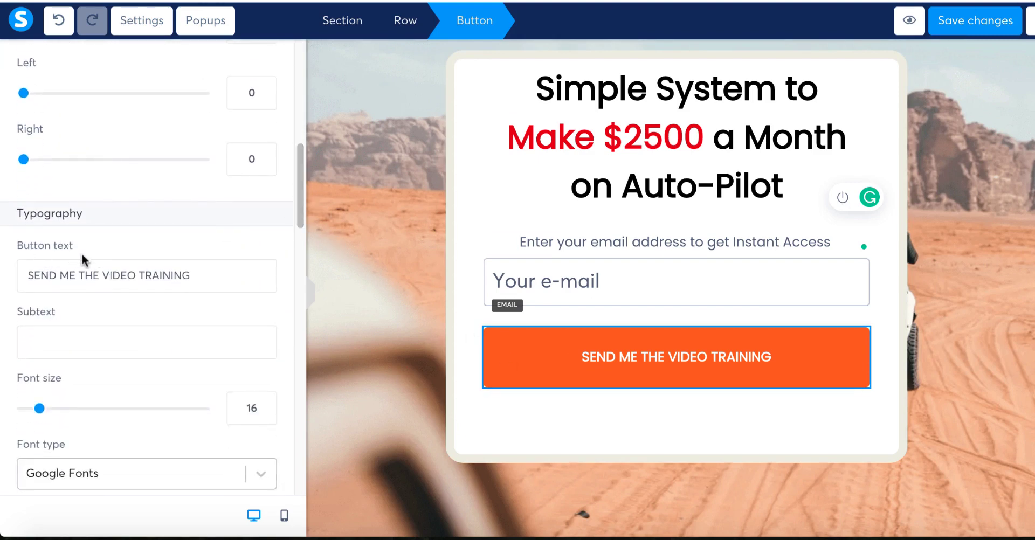
pyautogui.click(187, 282)
pyautogui.hotkey('ctrl', 'a')
pyautogui.write('Yes! Please Send me the System Now!!')
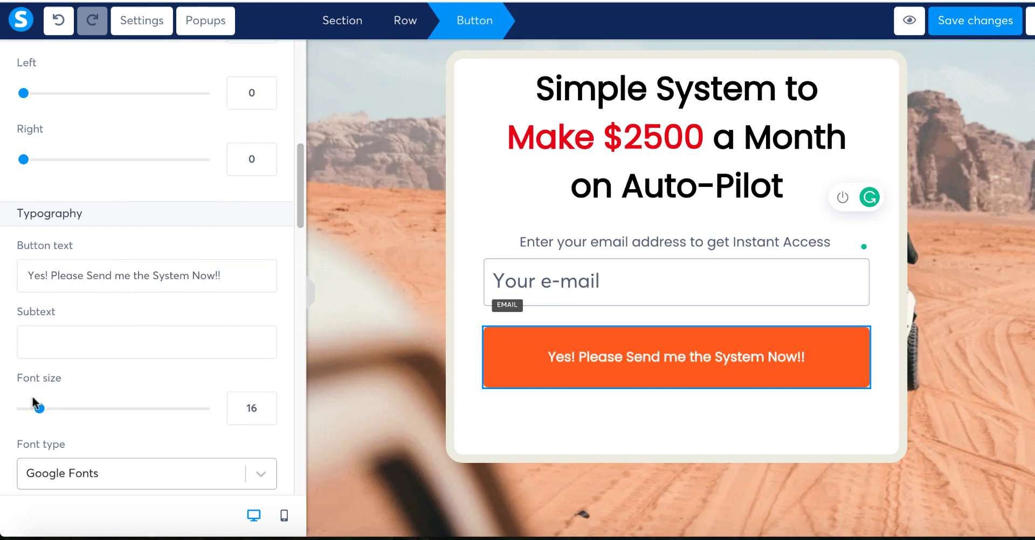
pyautogui.moveTo(38, 413); pyautogui.dragTo(45, 414)
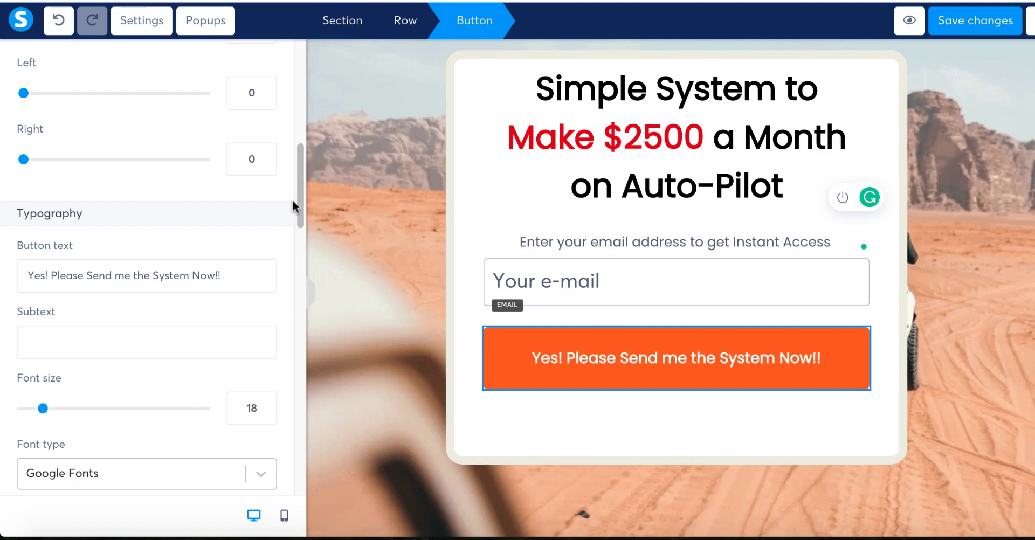
pyautogui.click(429, 310)
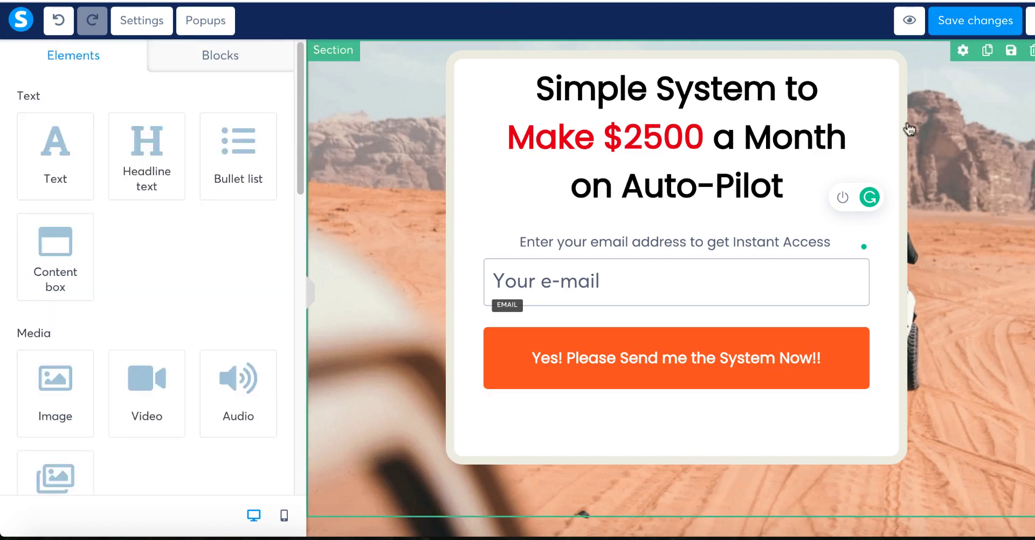
pyautogui.click(976, 21)
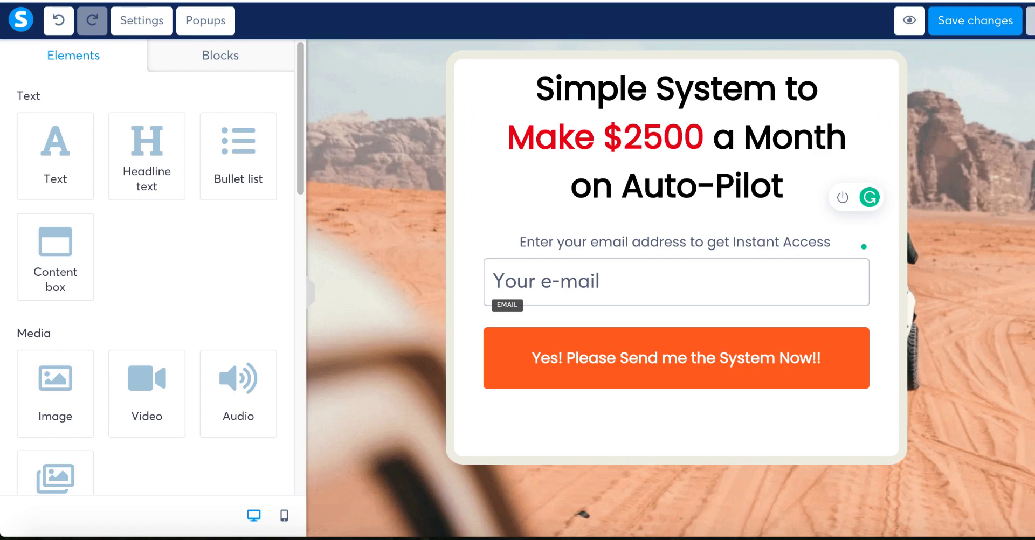
# Step: Return to the funnel and select the fourth, blue thumbs-up 'Thank you for subscribing!' template for the Thank You / Download step
pyautogui.click(1031, 21)
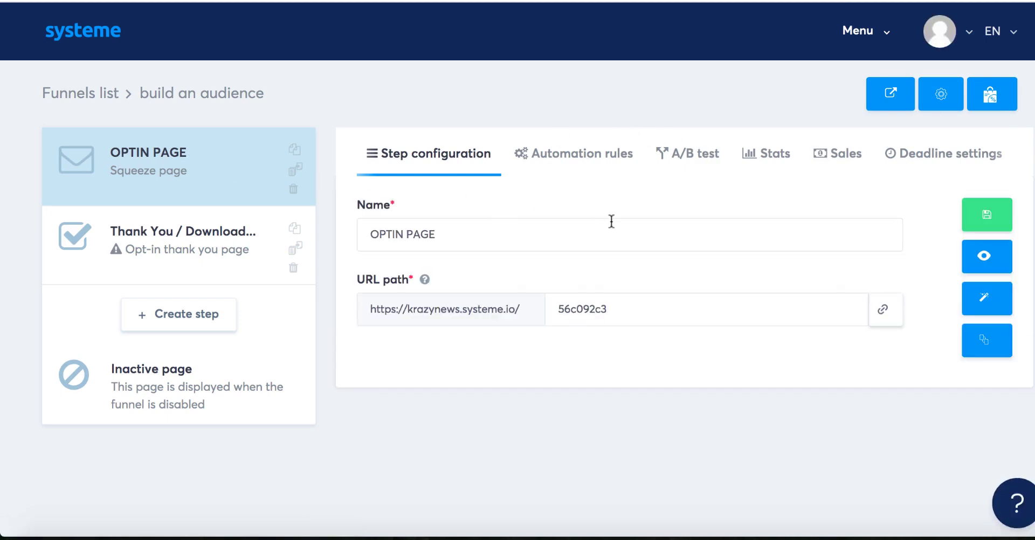
pyautogui.click(170, 255)
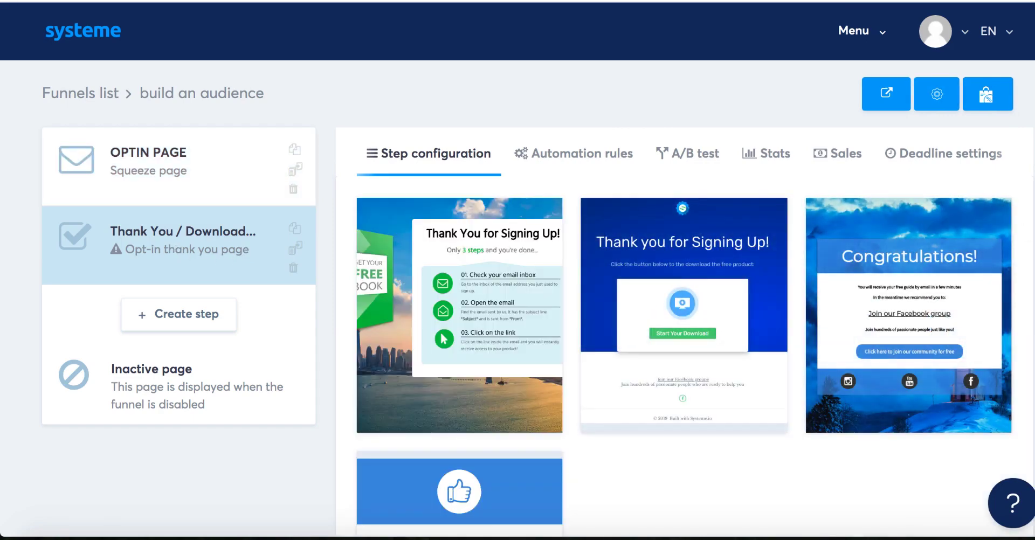
pyautogui.scroll(-3, 517, 269)
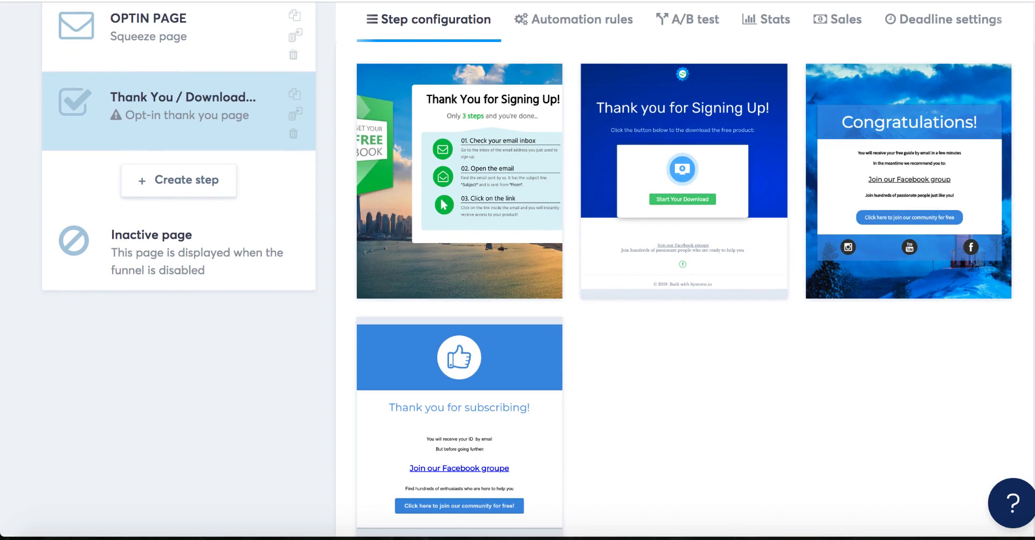
pyautogui.scroll(-1, 517, 269)
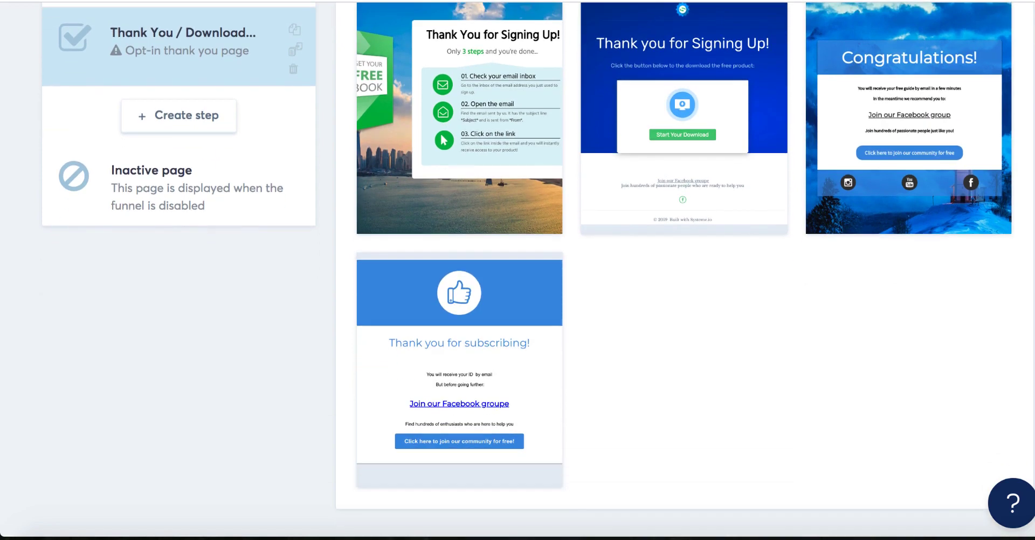
pyautogui.moveTo(473, 351)
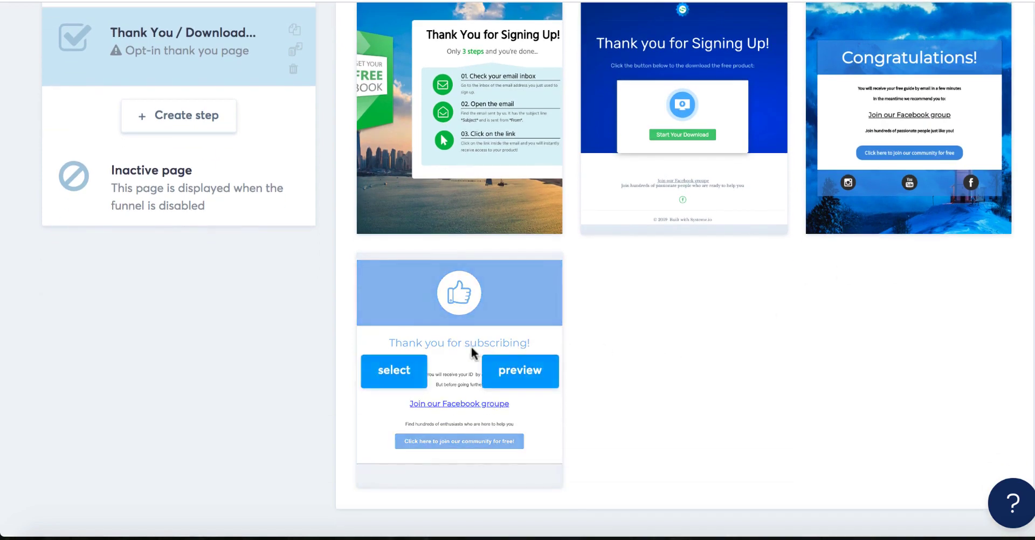
pyautogui.click(390, 375)
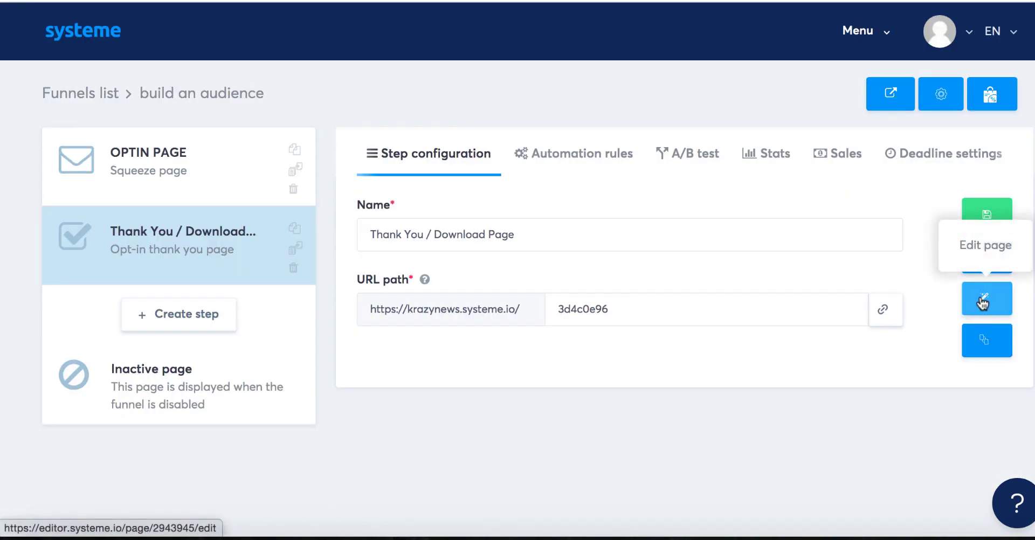
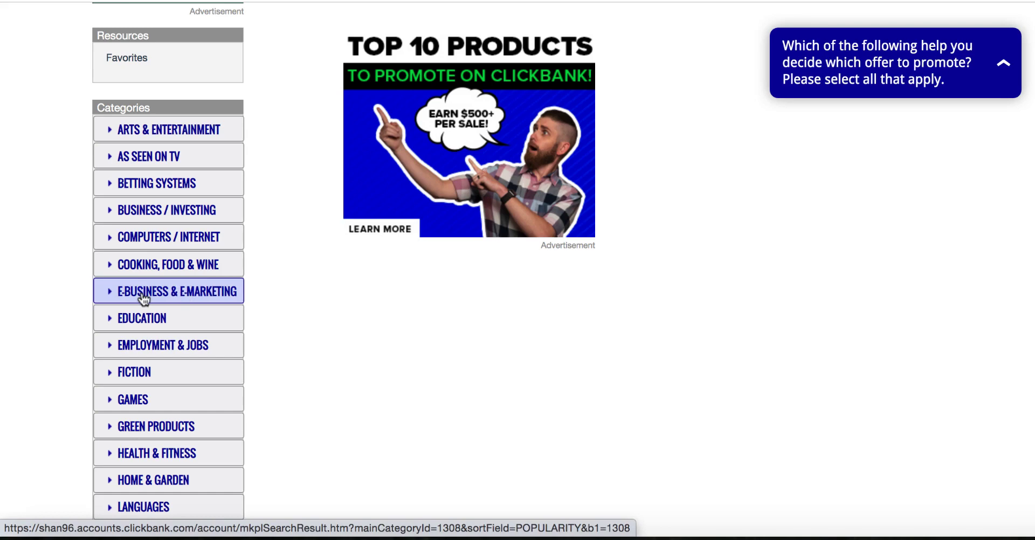
# Step: List ClickBank's E-business & E-marketing products sorted by Recurring $/rebill, high to low
pyautogui.click(176, 298)
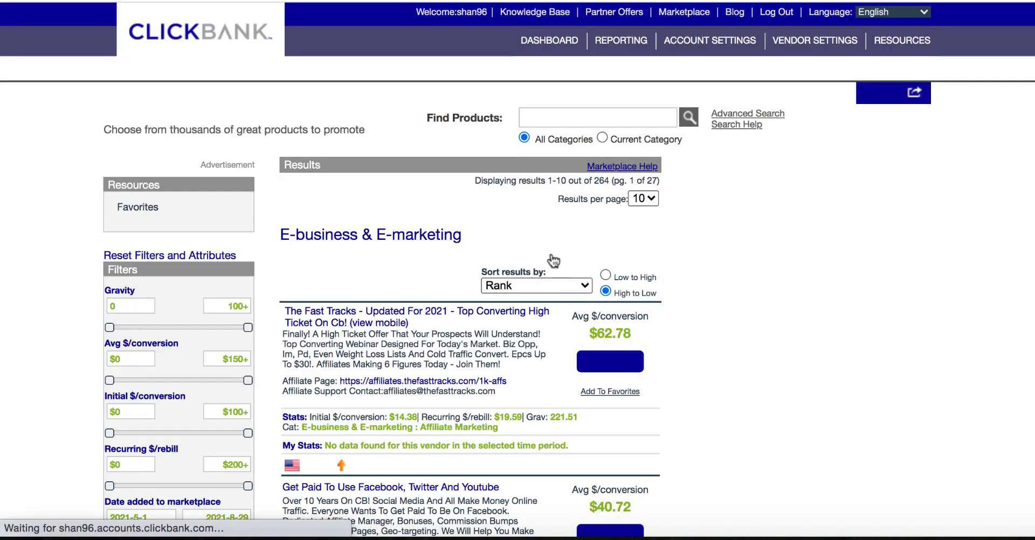
pyautogui.click(580, 285)
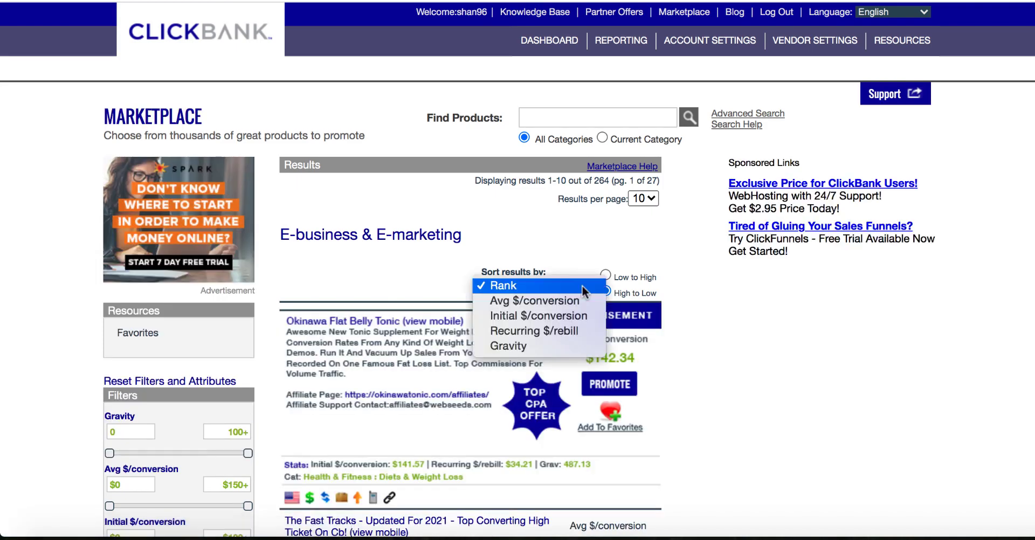
pyautogui.click(552, 330)
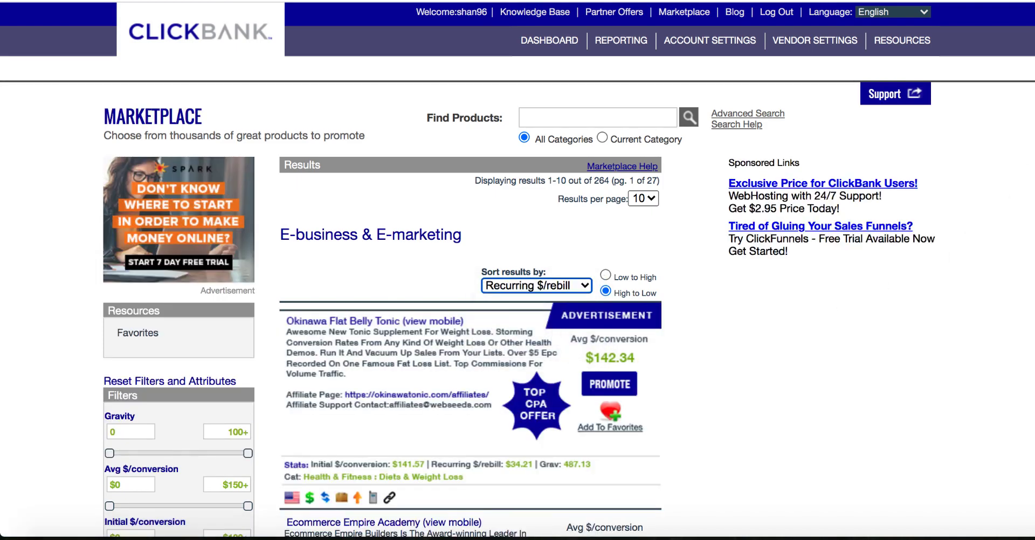
pyautogui.scroll(-8, 518, 269)
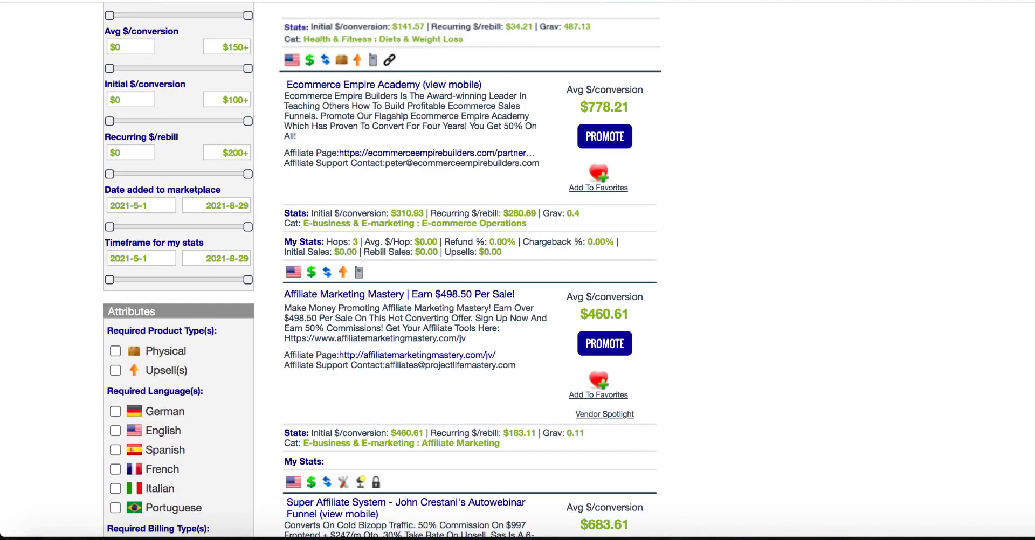
pyautogui.scroll(-2, 518, 270)
pyautogui.scroll(3, 517, 270)
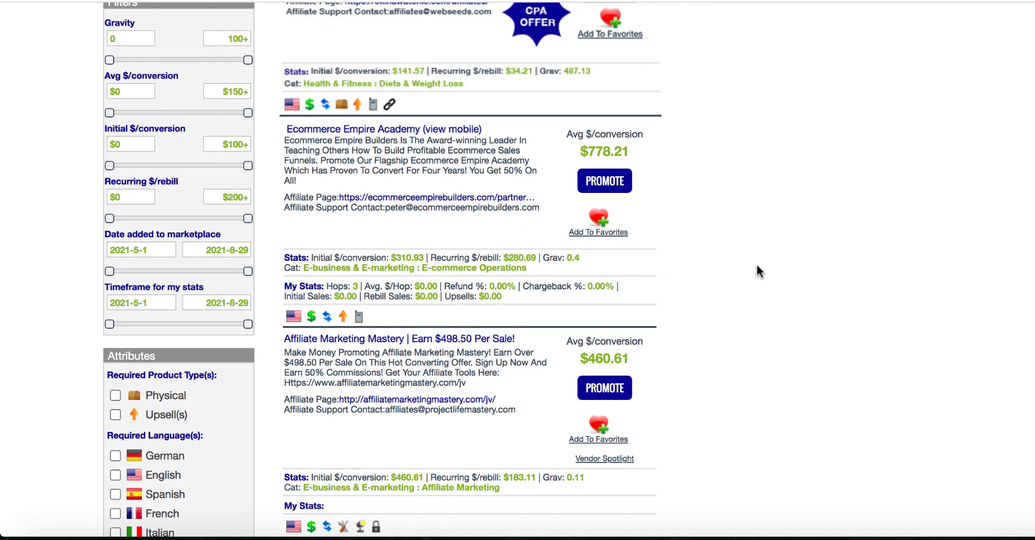
# Step: Generate and copy an affiliate HopLink for Ecommerce Empire Academy, then close the popup
pyautogui.click(620, 188)
pyautogui.click(373, 158)
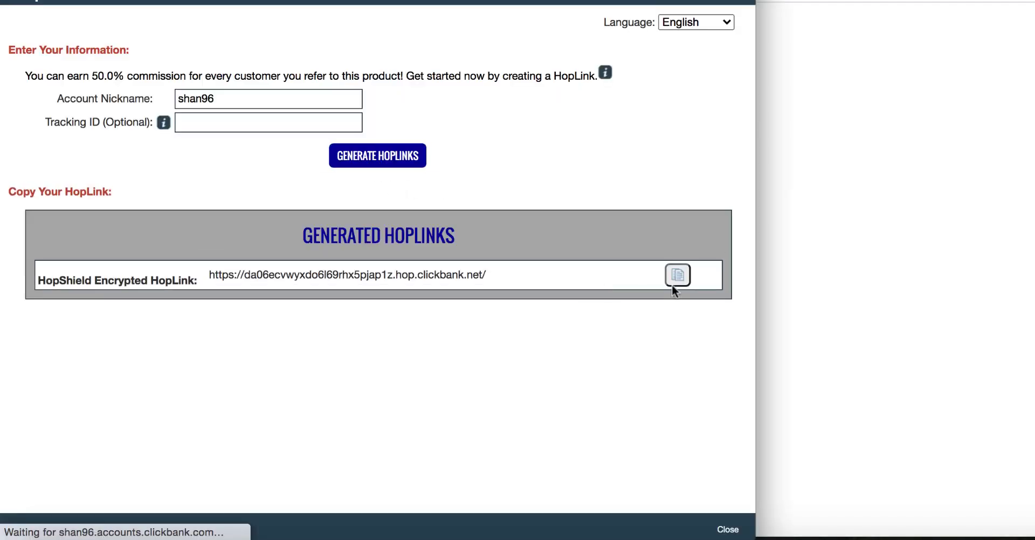
pyautogui.click(678, 275)
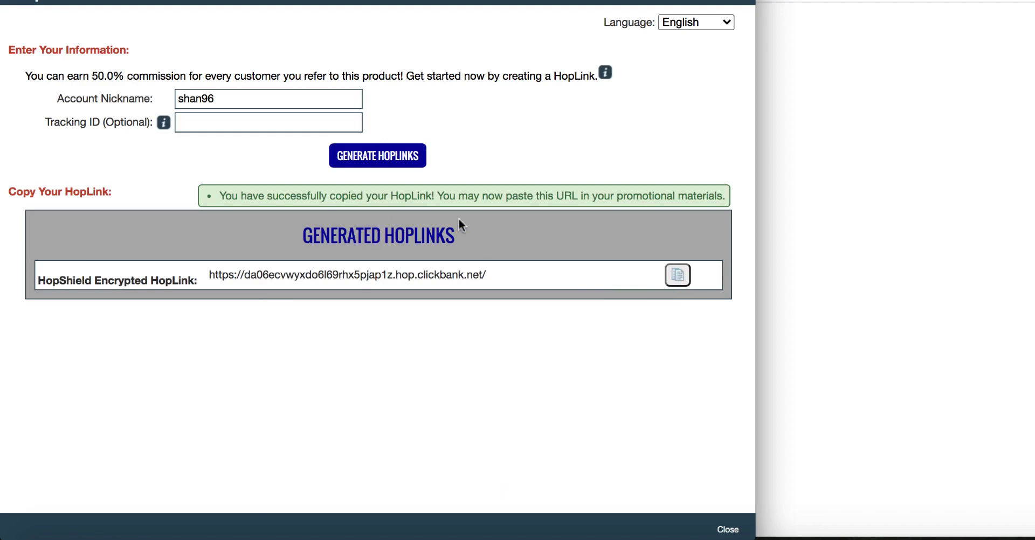
pyautogui.click(783, 199)
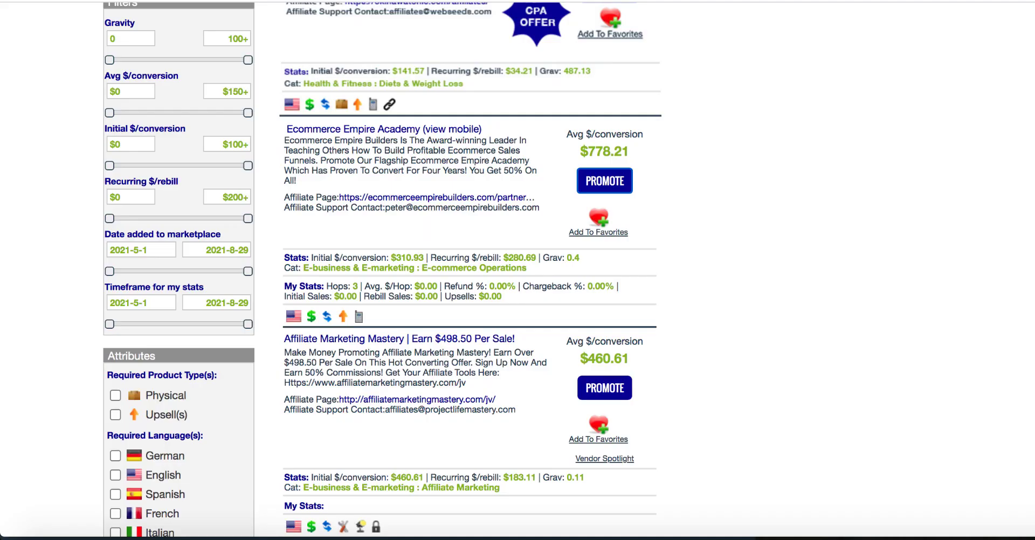
# Step: Open the Ecommerce Empire Academy sales page and scroll through it
pyautogui.click(375, 132)
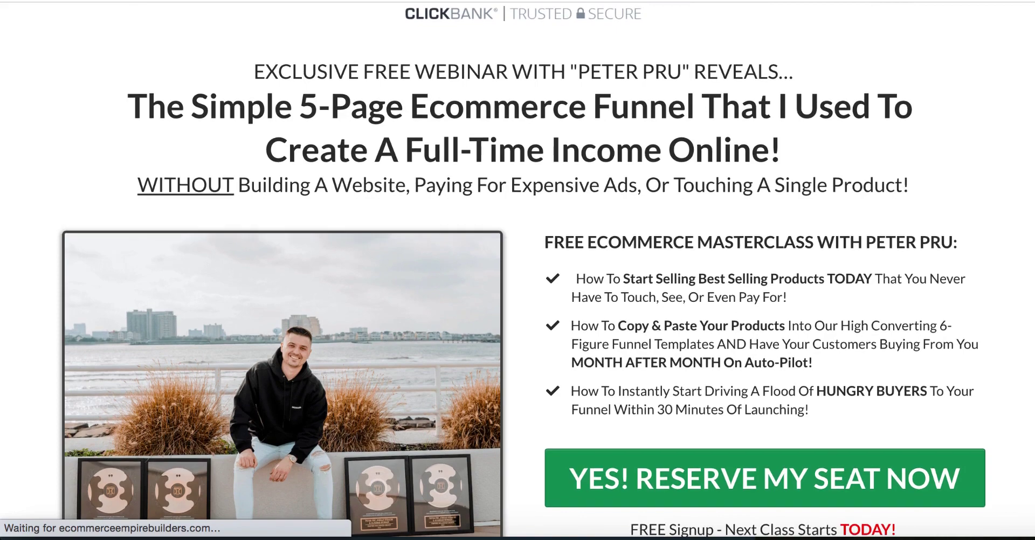
pyautogui.scroll(-2, 518, 270)
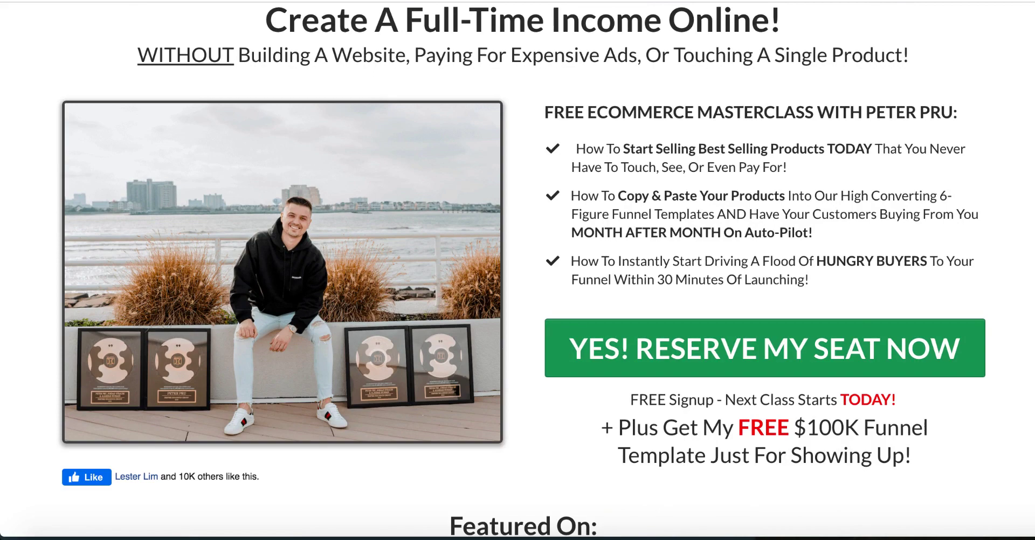
pyautogui.scroll(-1, 517, 269)
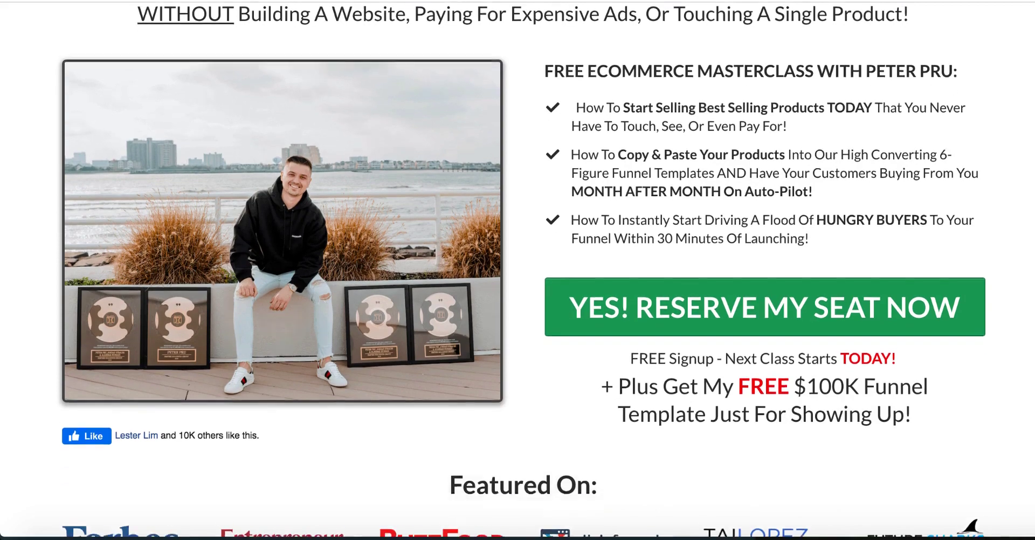
pyautogui.scroll(-1, 518, 269)
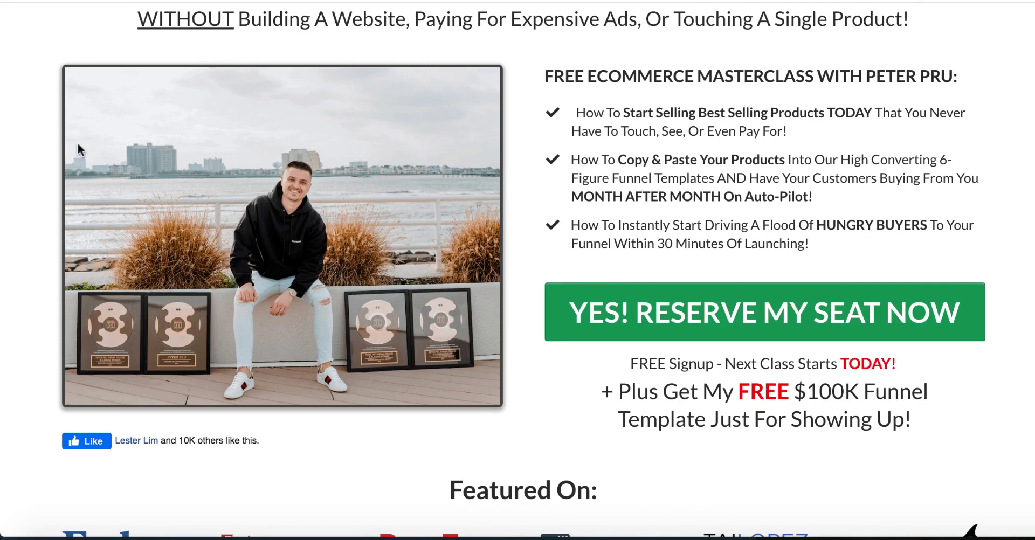
pyautogui.scroll(2, 53, 80)
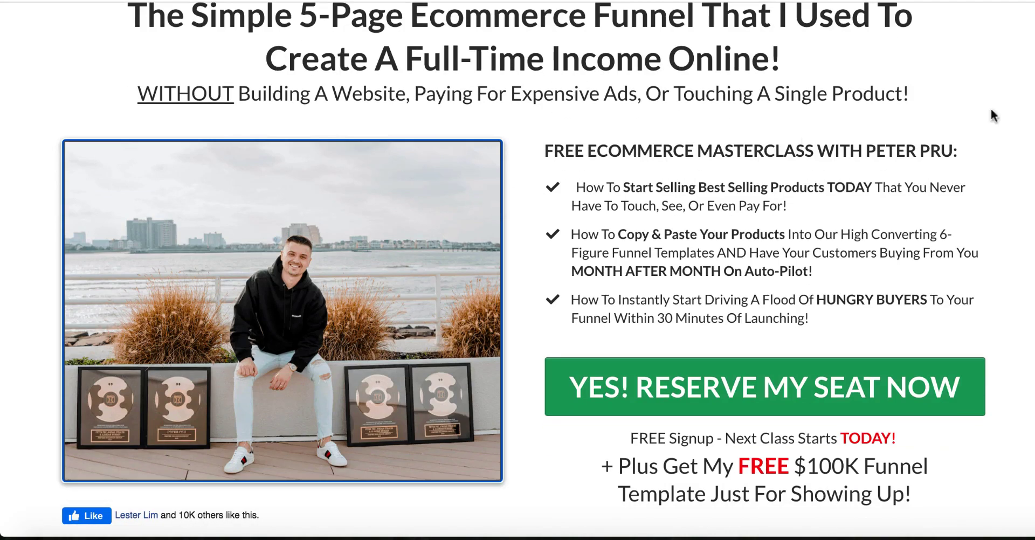
# Step: Save the presenter's photo to the Desktop as a PNG named 'ecommerce'
pyautogui.rightClick(220, 231)
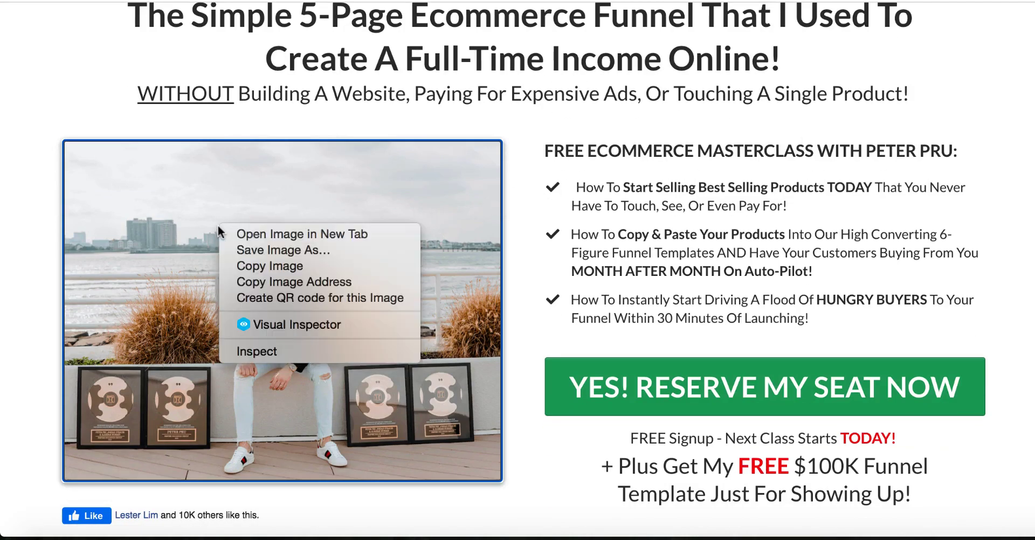
pyautogui.click(250, 252)
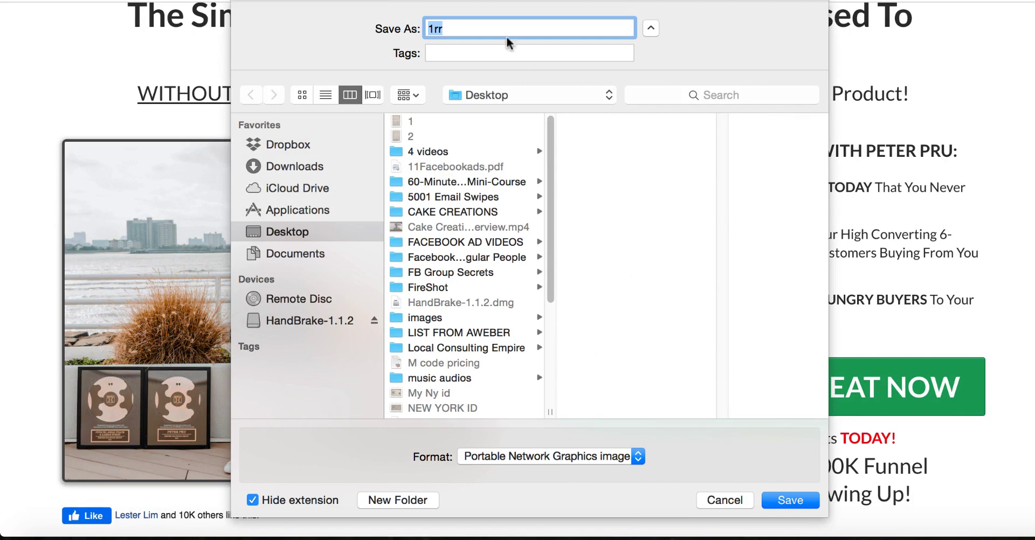
pyautogui.write('ecommerce')
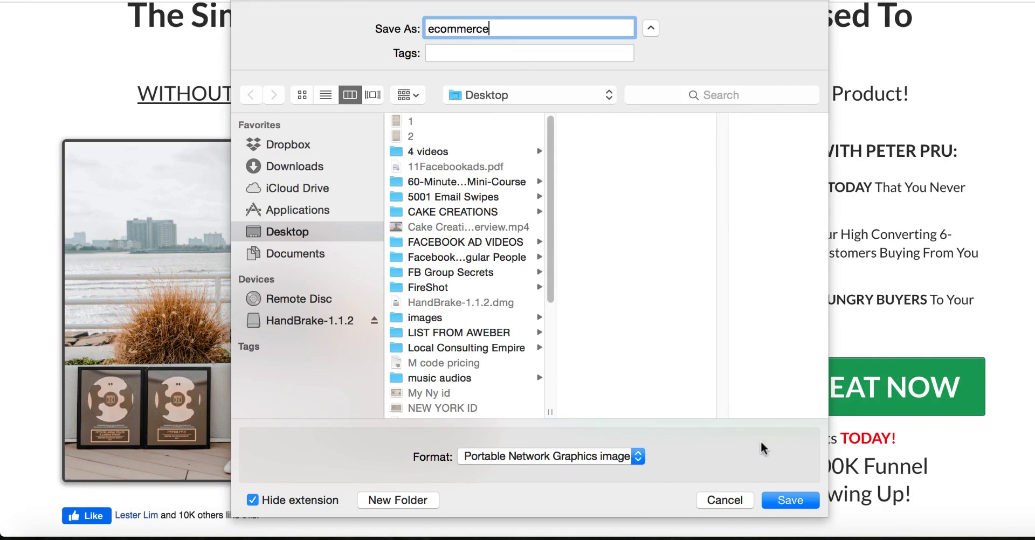
pyautogui.click(805, 504)
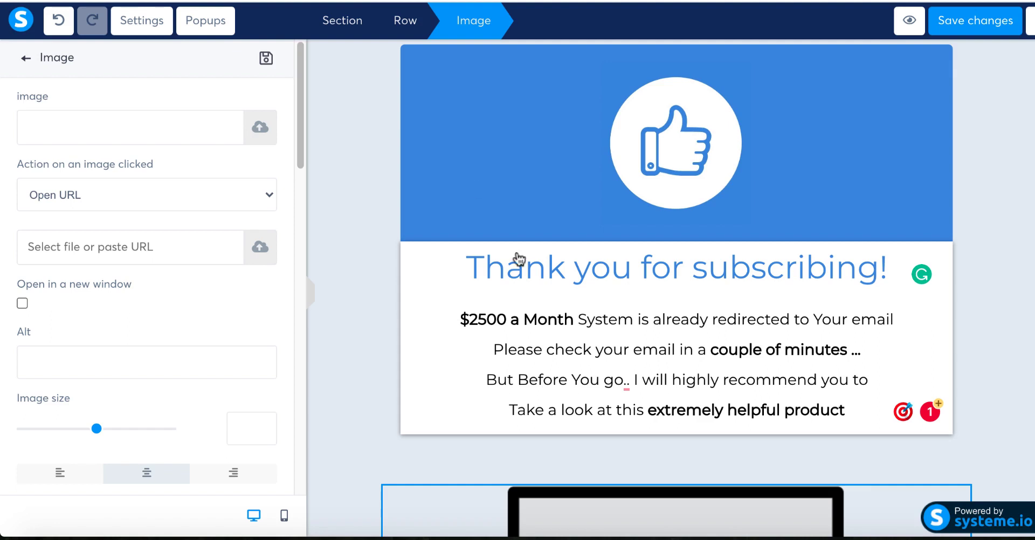
# Step: Replace the laptop image below the thank-you card with an uploaded ecommerce.png
pyautogui.press('Delete')
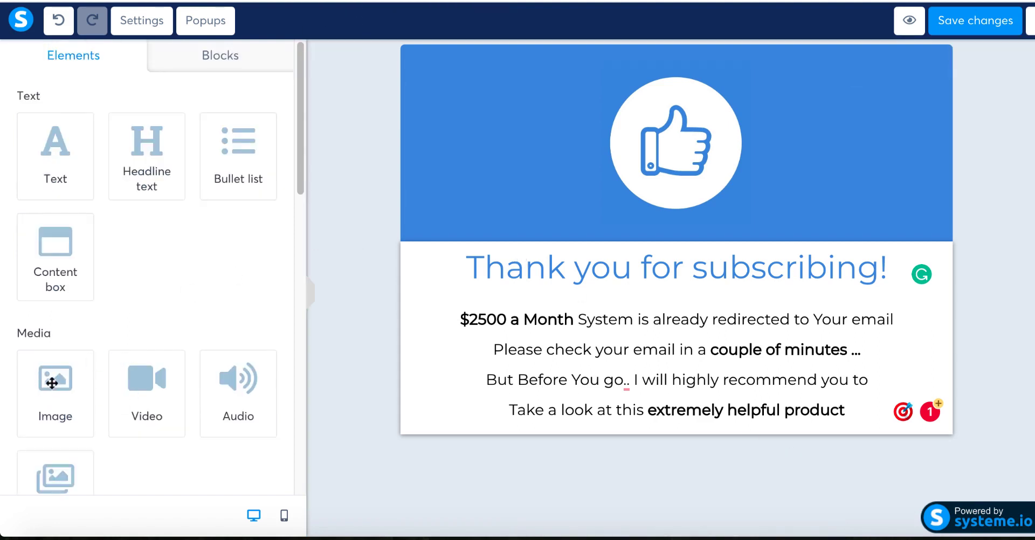
pyautogui.moveTo(48, 386); pyautogui.dragTo(610, 440)
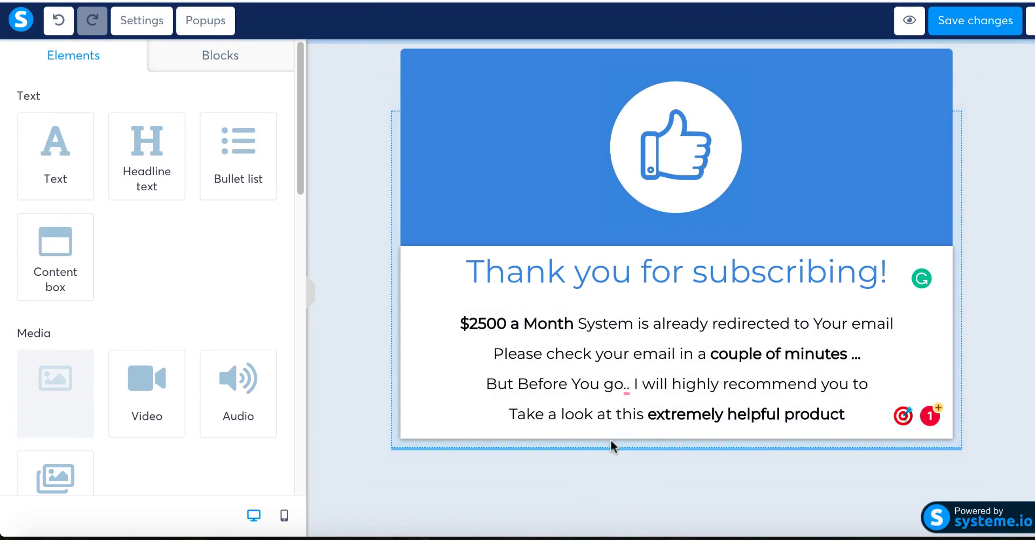
pyautogui.click(544, 325)
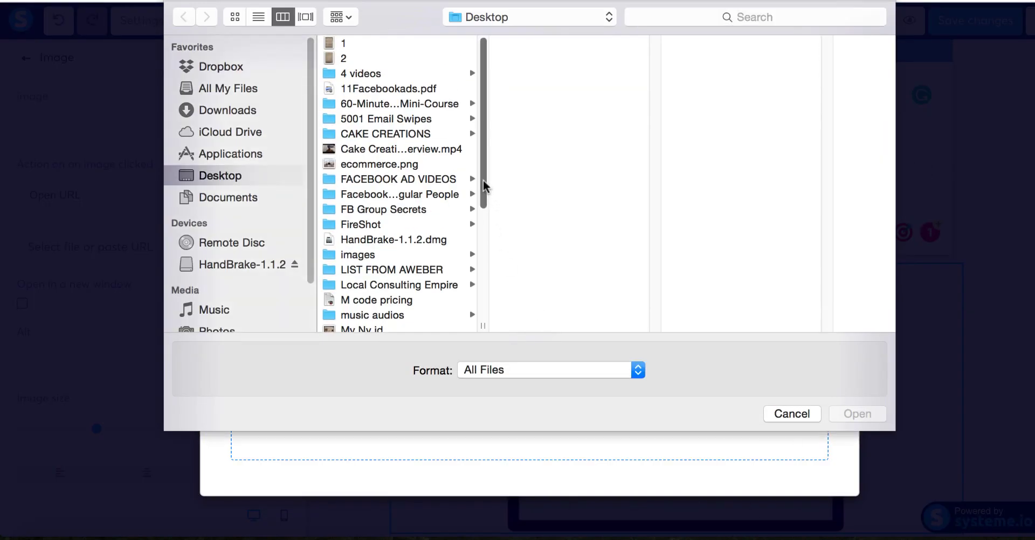
pyautogui.click(386, 165)
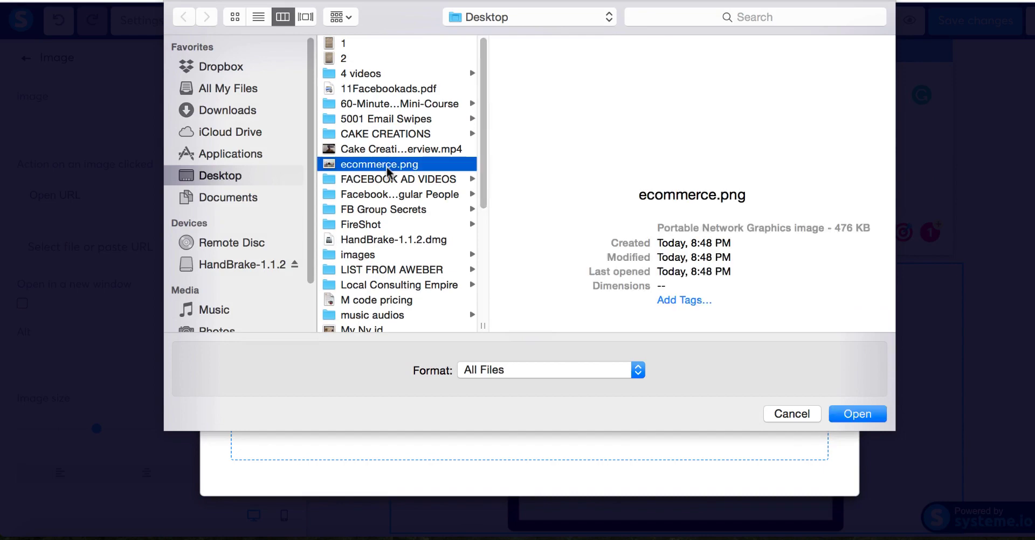
pyautogui.click(865, 417)
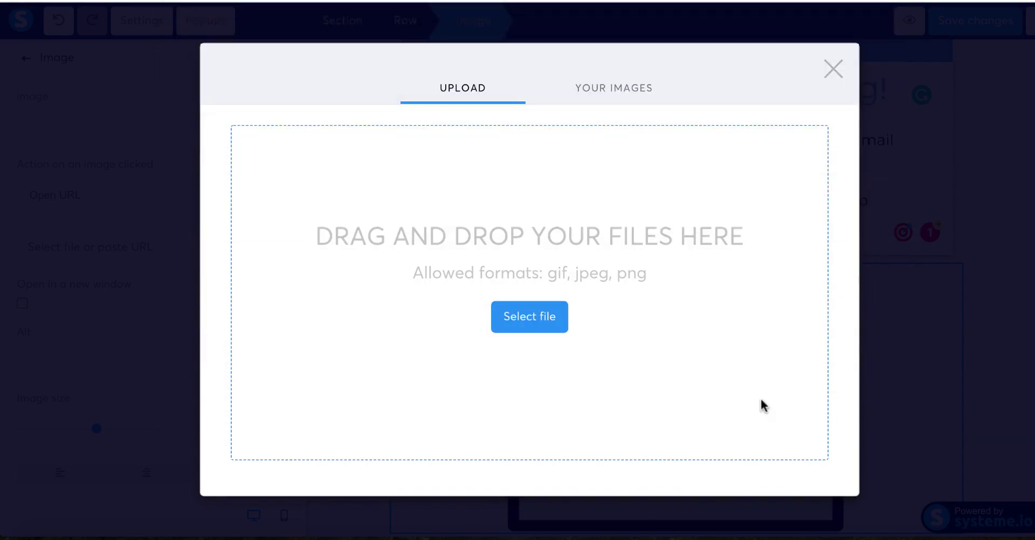
pyautogui.click(809, 502)
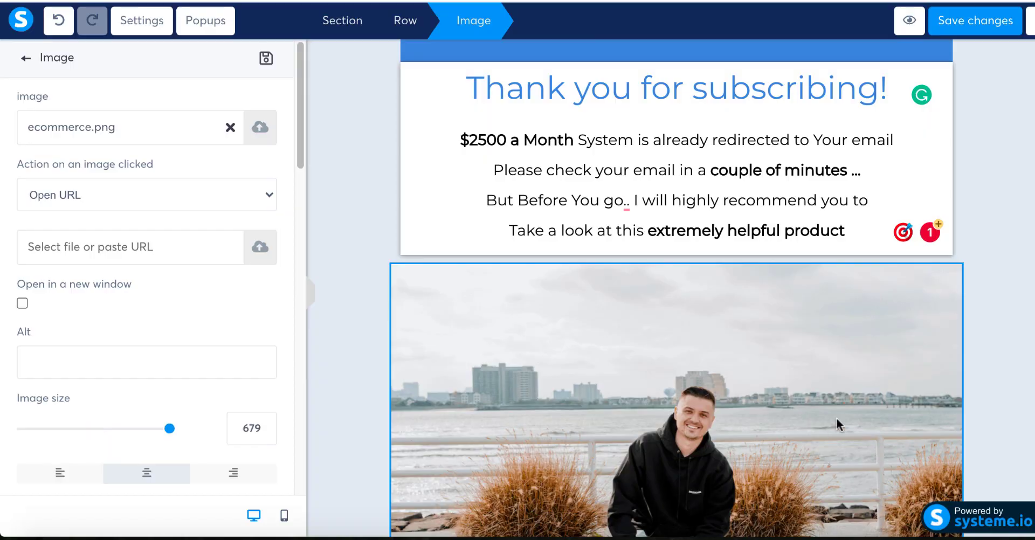
# Step: Resize the photo to 302, link it to the copied HopLink, and save the page
pyautogui.click(719, 376)
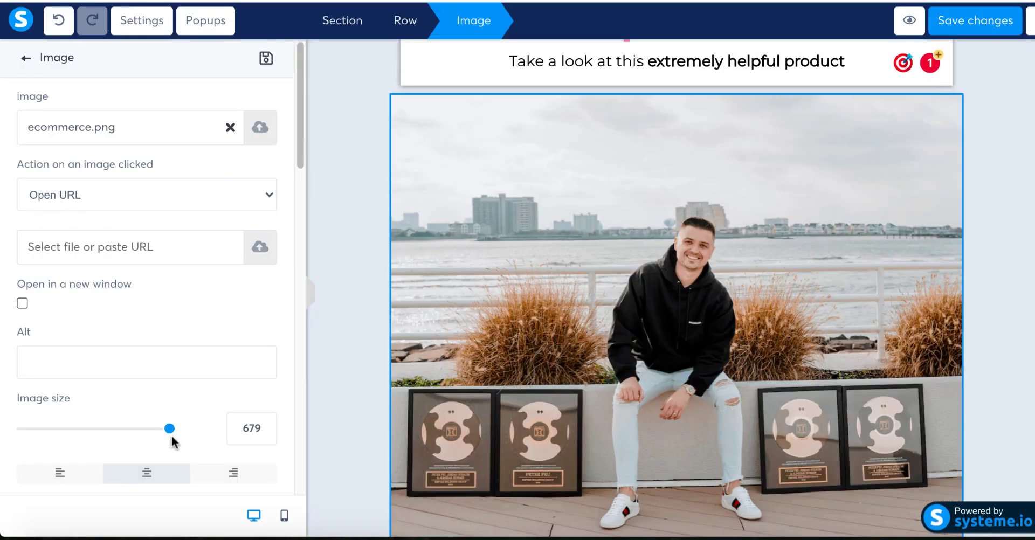
pyautogui.moveTo(169, 429); pyautogui.dragTo(90, 424)
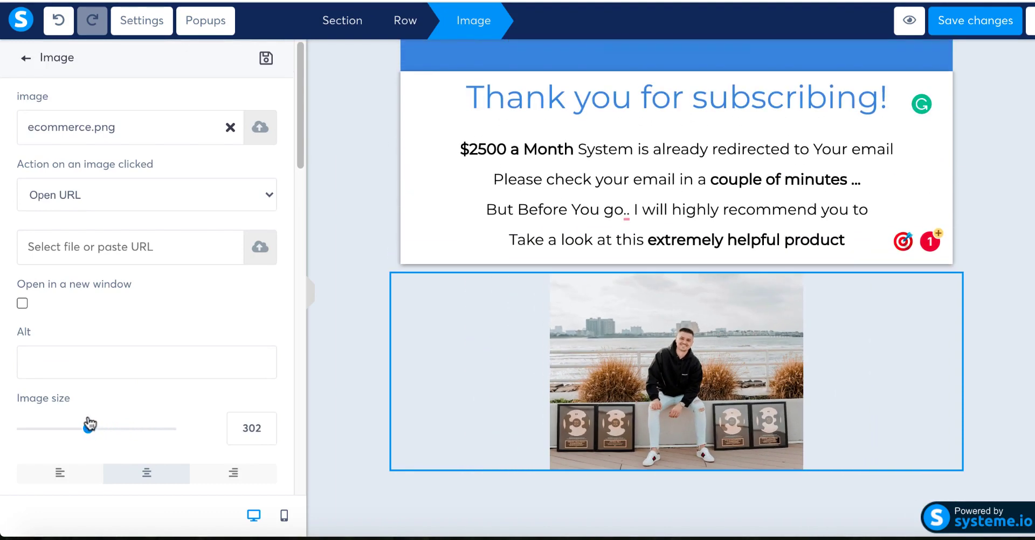
pyautogui.click(146, 248)
pyautogui.hotkey('ctrl', 'v')
pyautogui.click(335, 300)
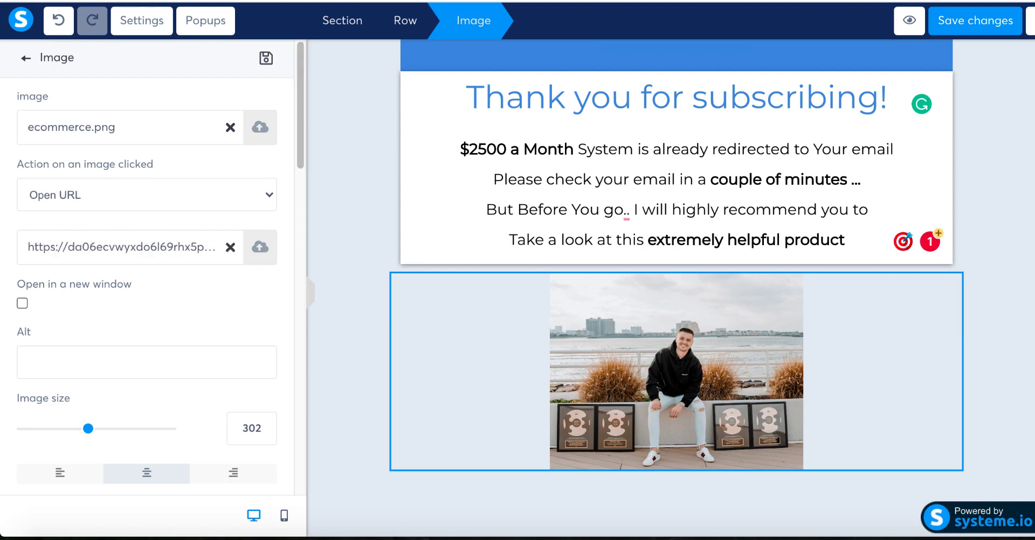
pyautogui.click(985, 26)
# Step: Preview the thank-you page and confirm the photo opens the Ecommerce Empire webinar sales page
pyautogui.click(909, 20)
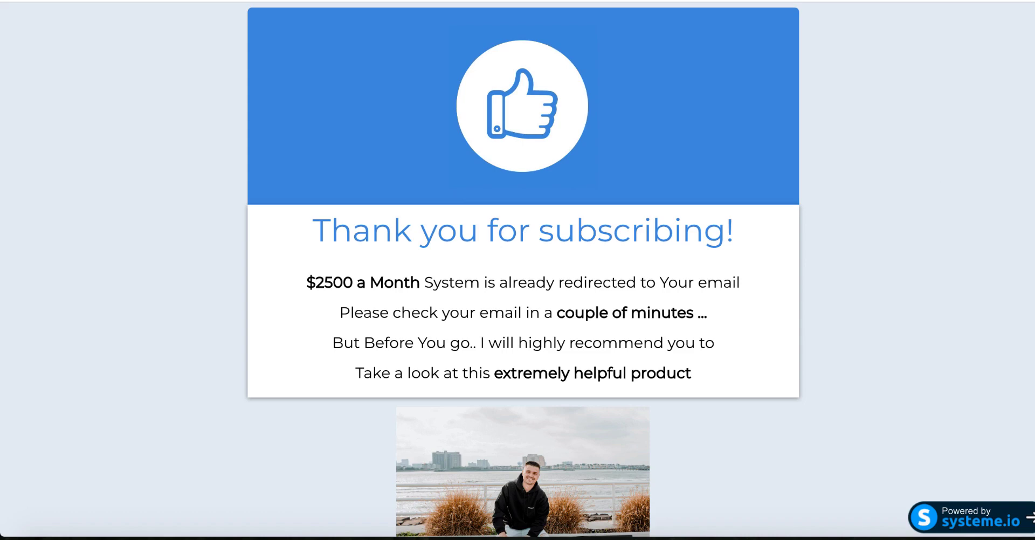
pyautogui.scroll(-3, 523, 270)
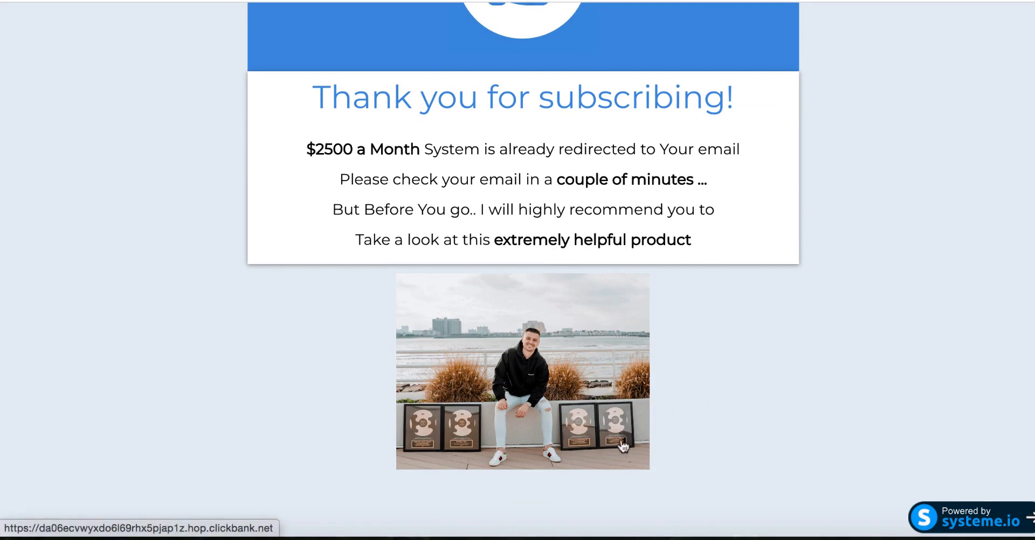
pyautogui.click(507, 365)
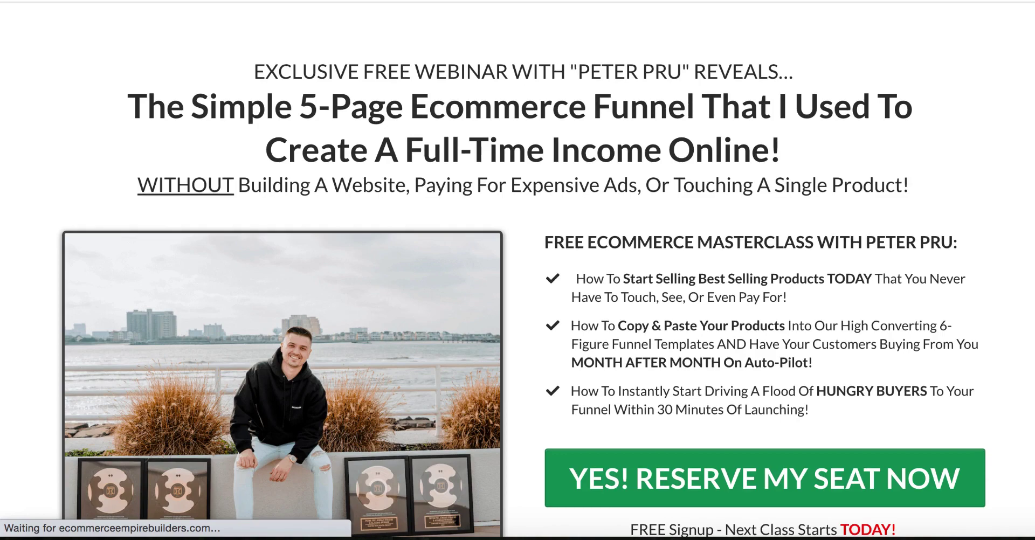
pyautogui.scroll(-5, 814, 286)
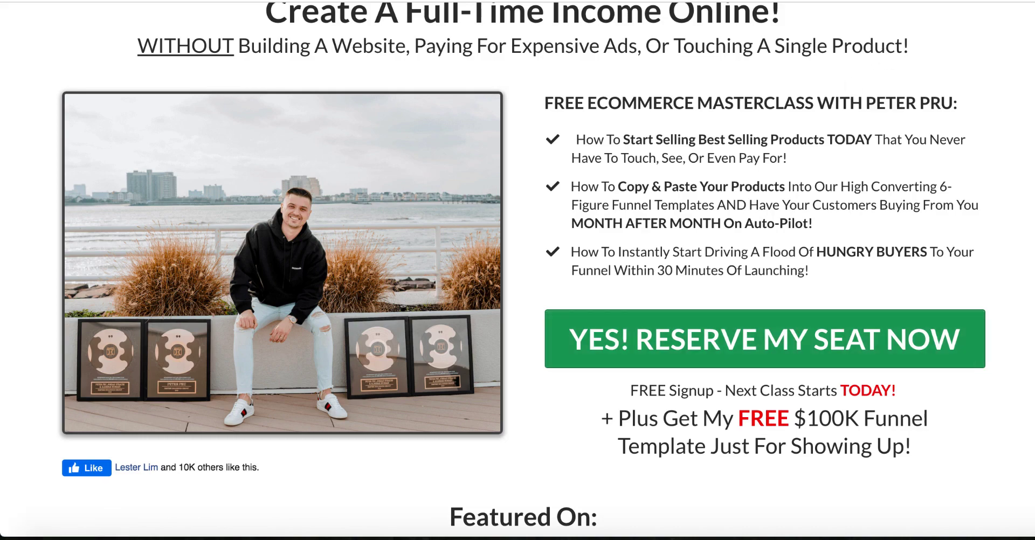
pyautogui.scroll(5, 606, 60)
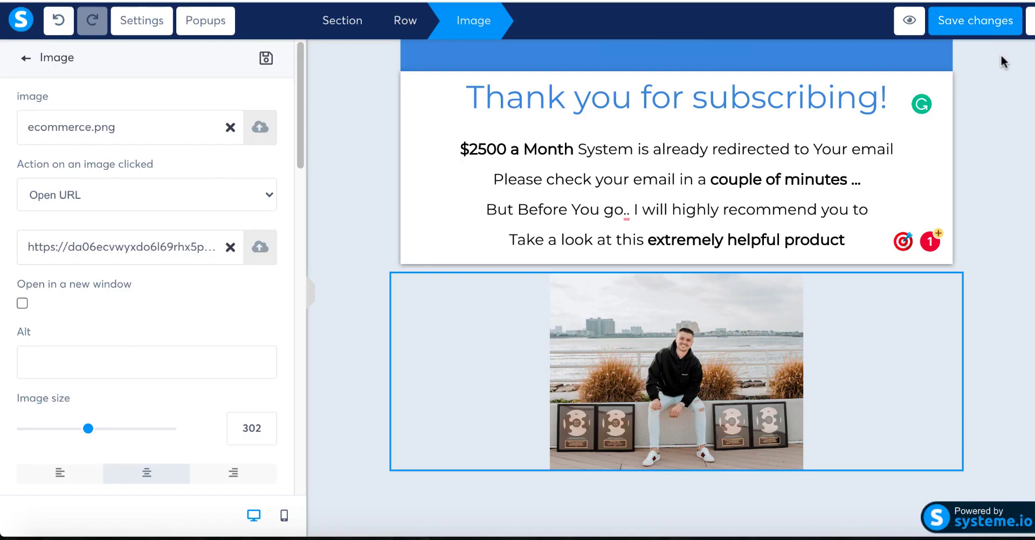
# Step: Save the thank-you page and exit to the Thank You / Download Page step configuration
pyautogui.click(991, 21)
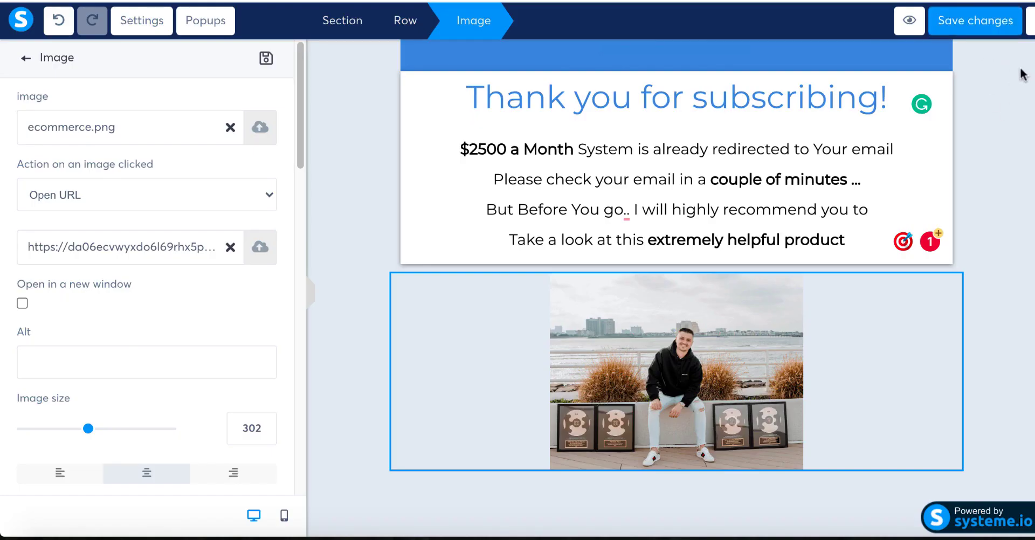
pyautogui.click(1031, 21)
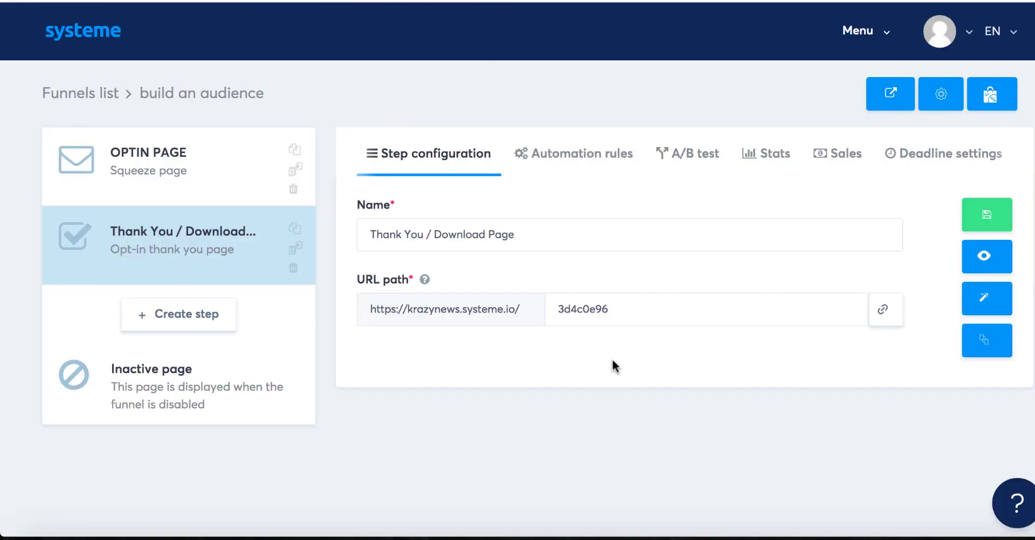
# Step: Add a Thank You step automation rule: on funnel step form subscribed, send an email
pyautogui.click(569, 159)
pyautogui.click(957, 218)
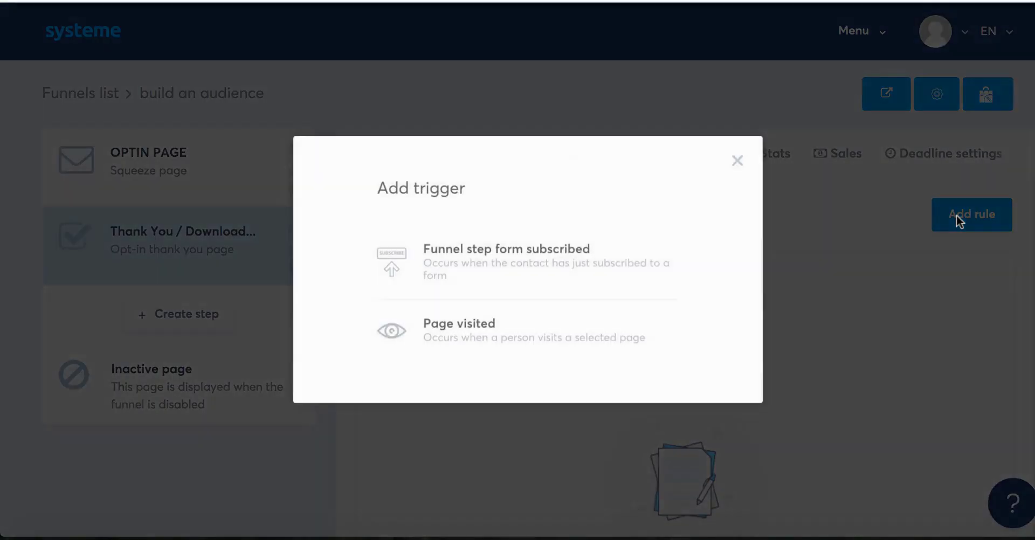
pyautogui.click(501, 264)
pyautogui.click(820, 235)
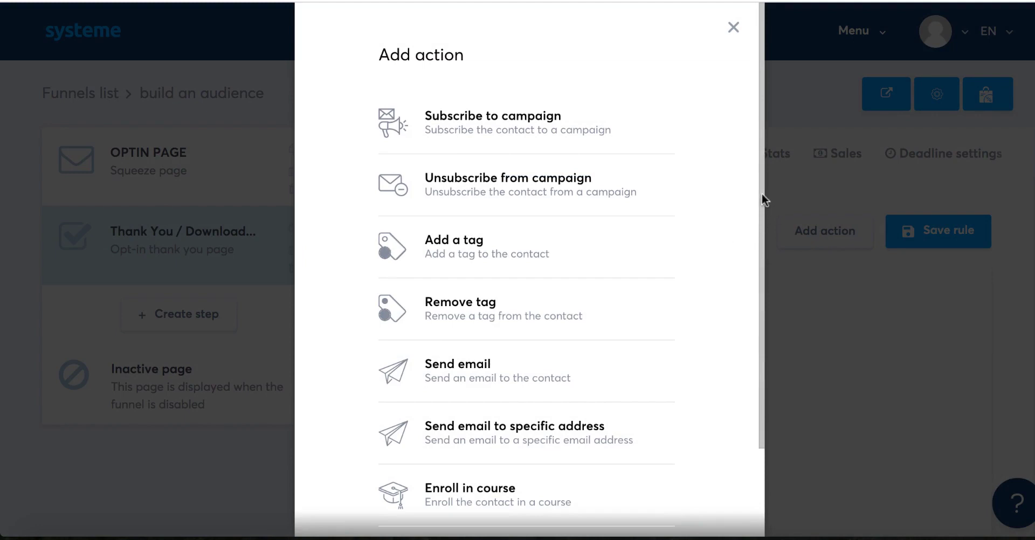
pyautogui.moveTo(761, 193); pyautogui.dragTo(762, 299)
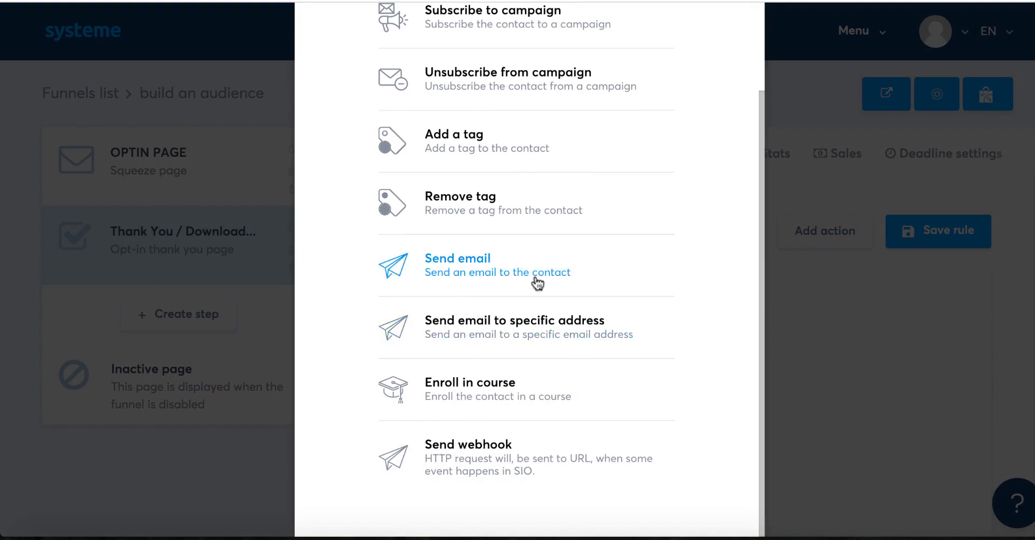
pyautogui.click(488, 275)
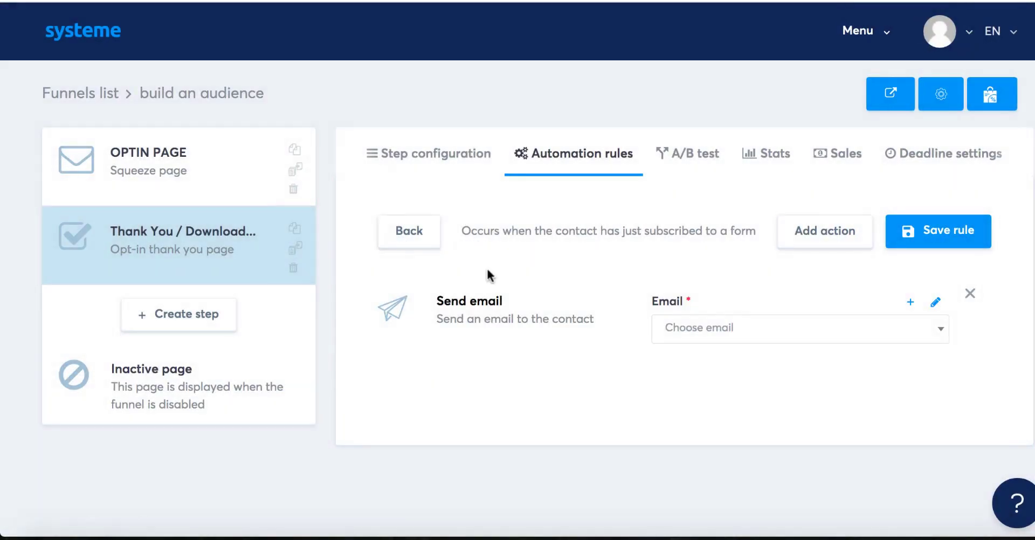
# Step: Create an email with subject '$2500 a Month Automated System', a pasted thank-you body, and an attachment slot
pyautogui.click(909, 303)
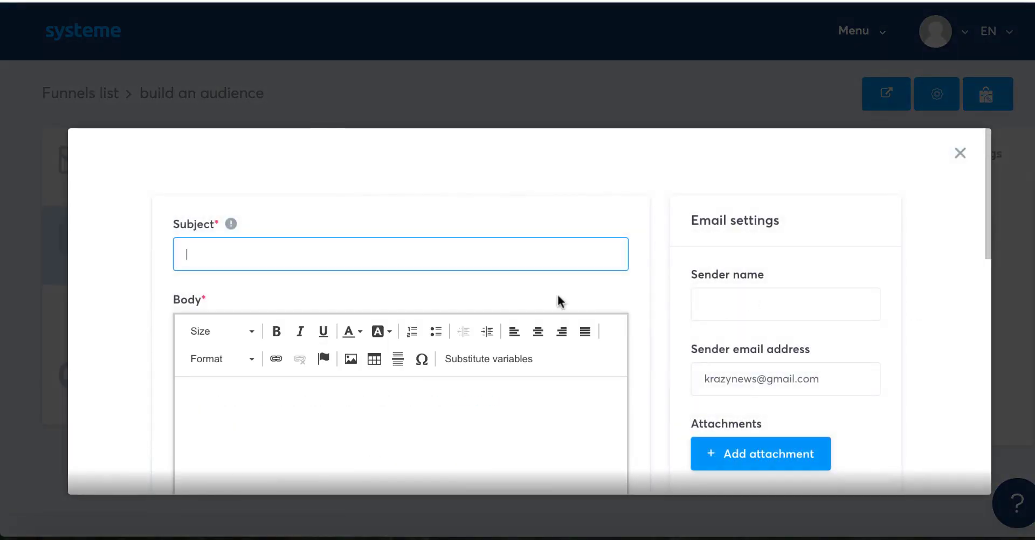
pyautogui.write('$2500 a Month Automated System')
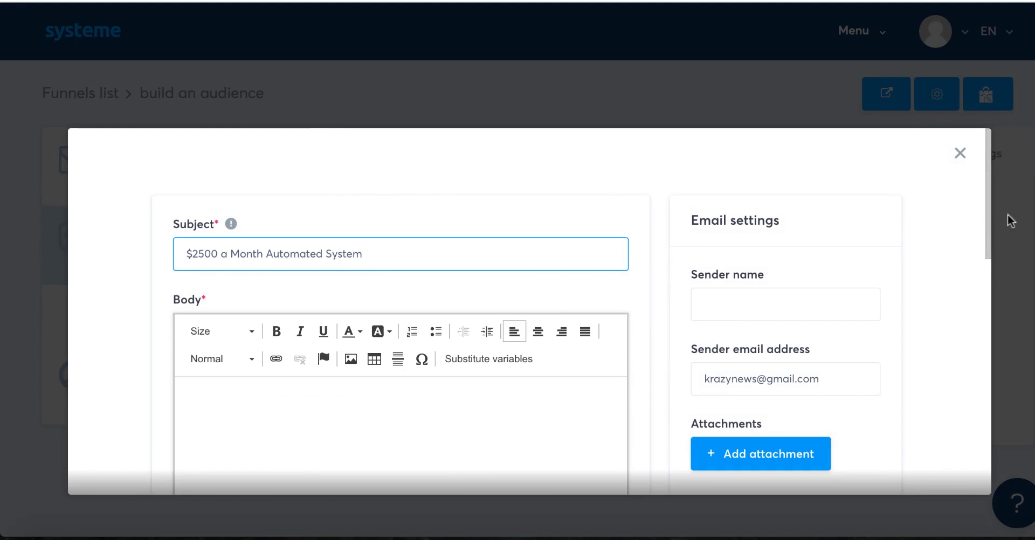
pyautogui.moveTo(988, 204); pyautogui.dragTo(984, 232)
pyautogui.click(379, 324)
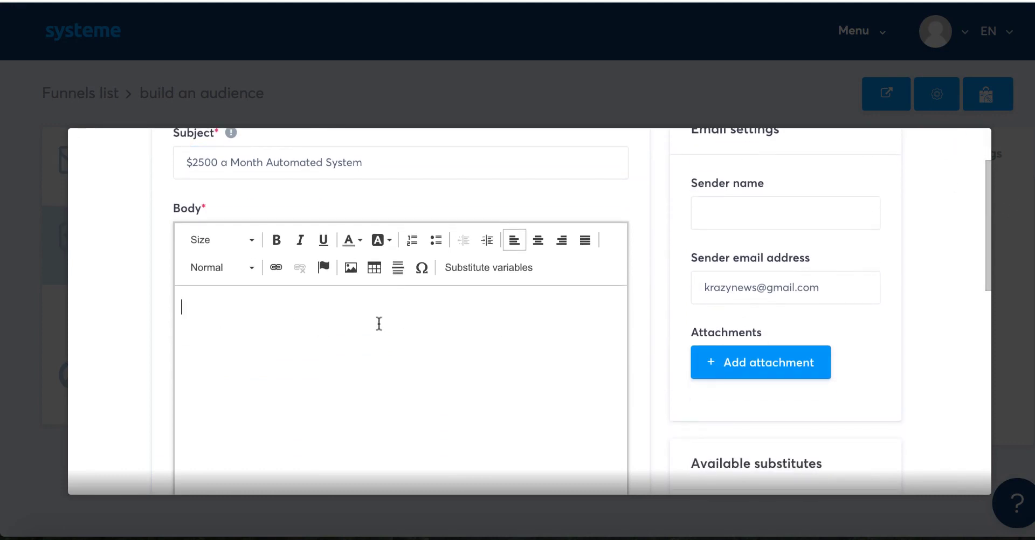
pyautogui.write('Thank you for subscribing I have attached the file with this email please download it take action and ask me any questions you may have best shan')
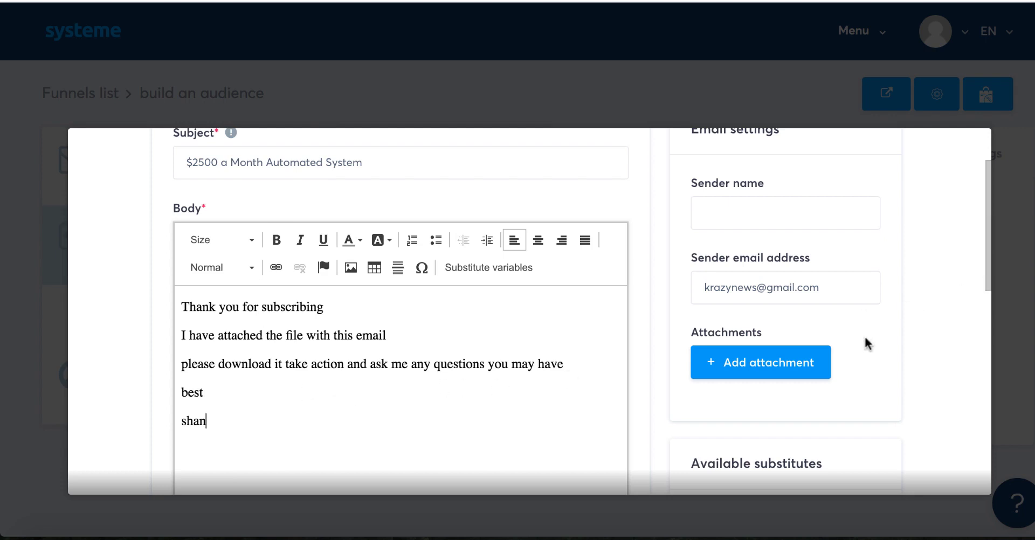
pyautogui.click(766, 362)
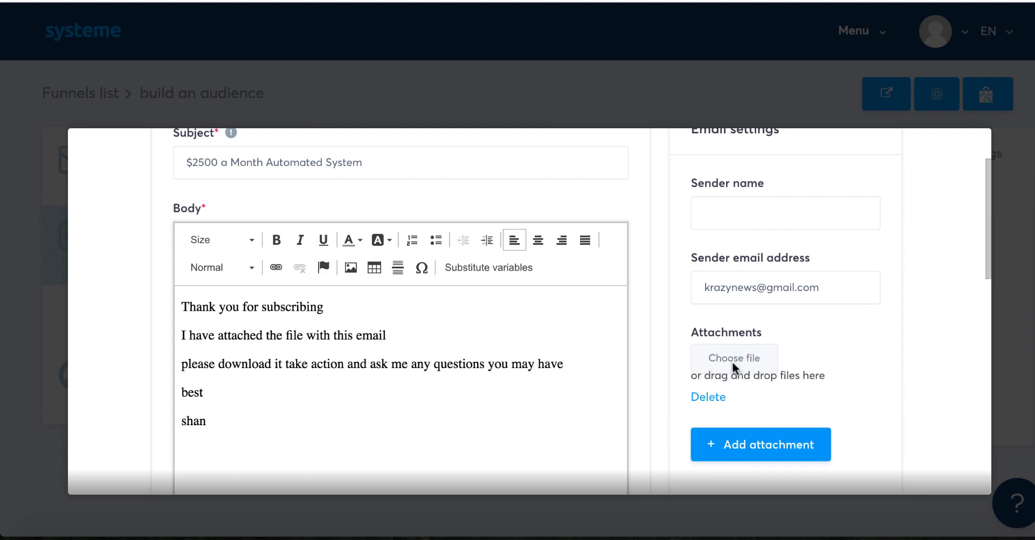
# Step: Attach The Fiverr Domination Formula Course Guide(edited-Smallpdf).pdf from the Desktop to the email
pyautogui.click(730, 357)
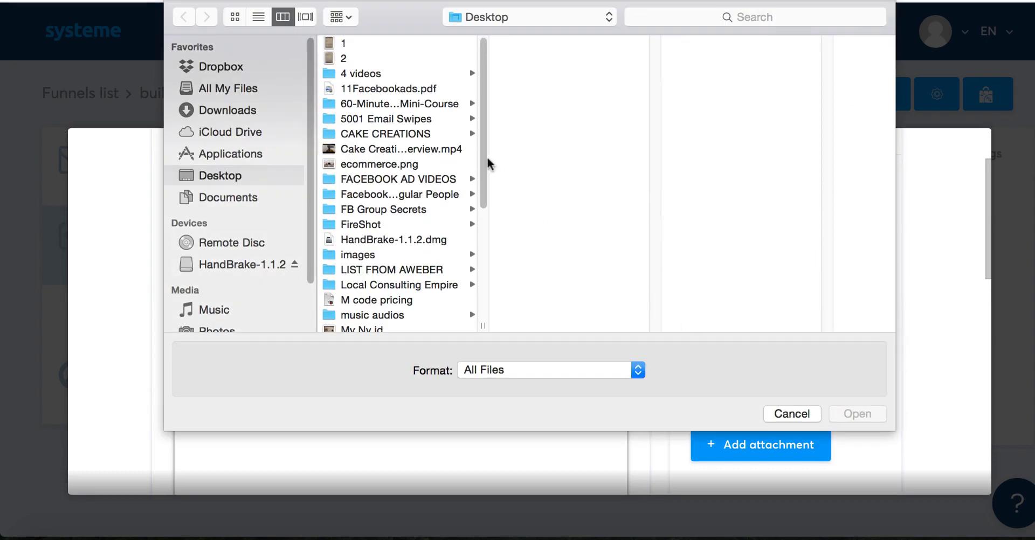
pyautogui.moveTo(480, 147); pyautogui.dragTo(484, 219)
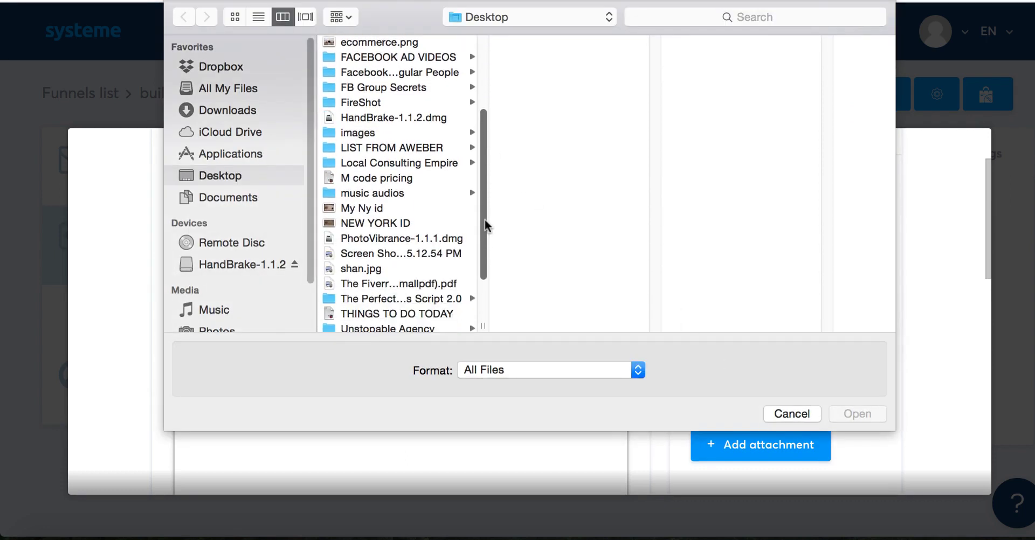
pyautogui.click(380, 282)
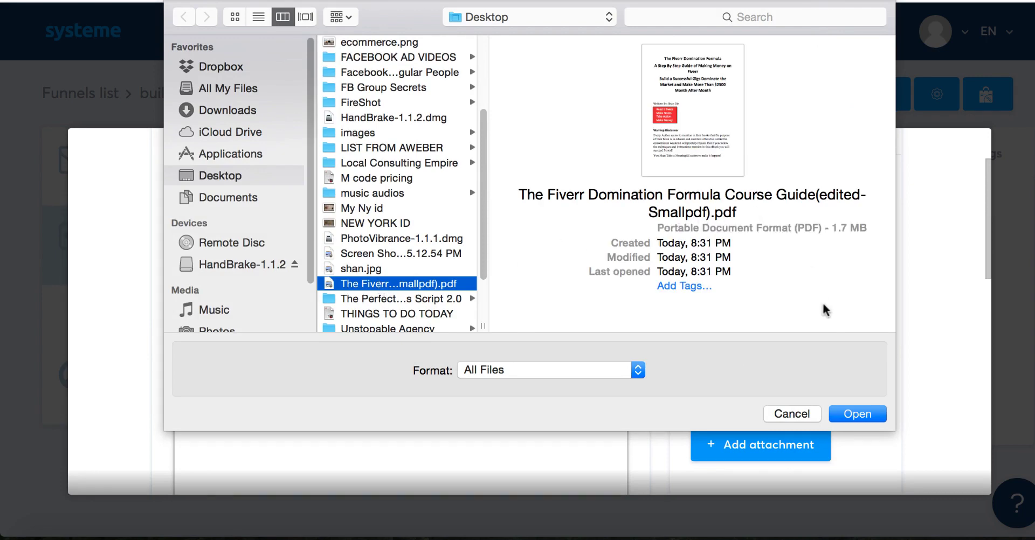
pyautogui.click(854, 420)
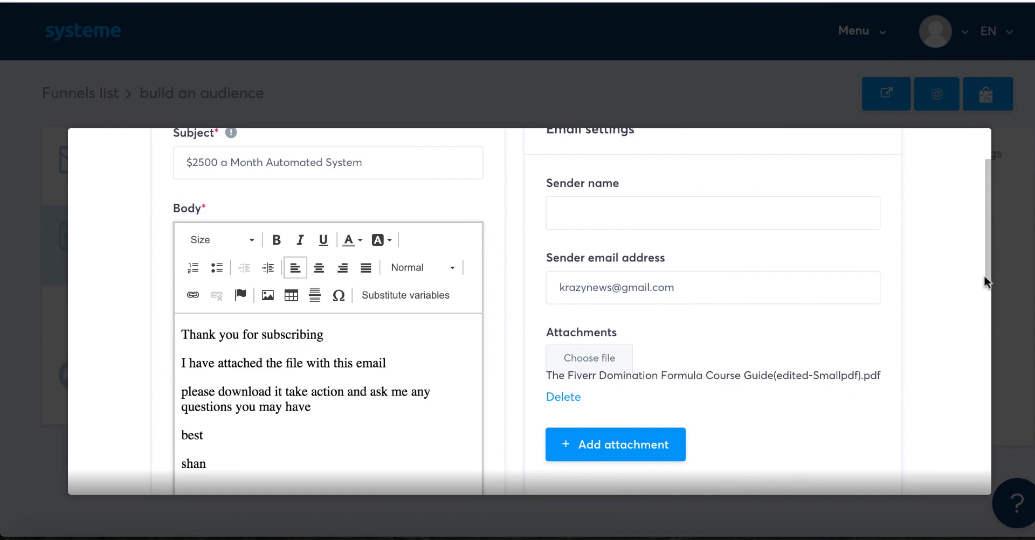
# Step: Save the new email so the Send email action uses '$2500 a Month Automated System'
pyautogui.moveTo(984, 275); pyautogui.dragTo(991, 435)
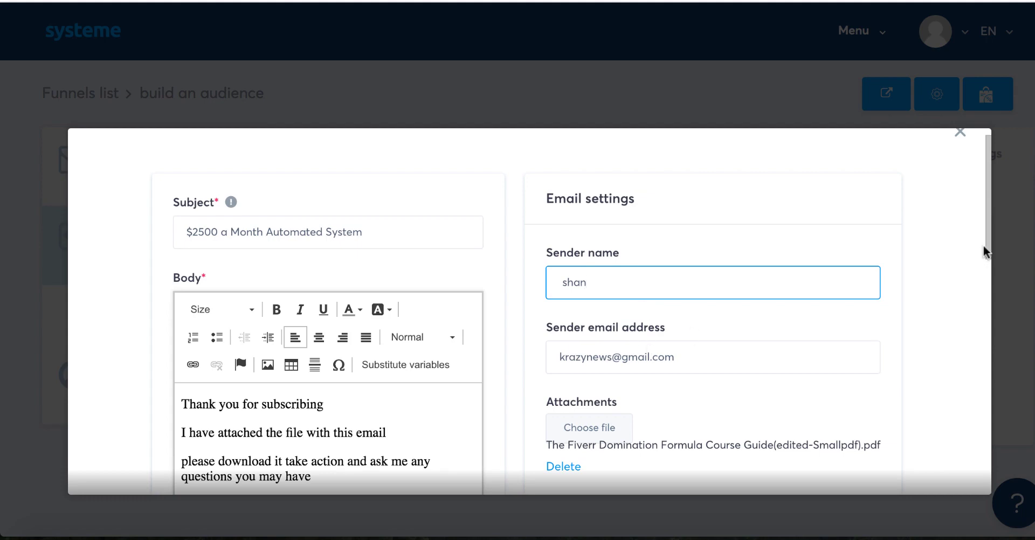
pyautogui.moveTo(986, 221); pyautogui.dragTo(986, 484)
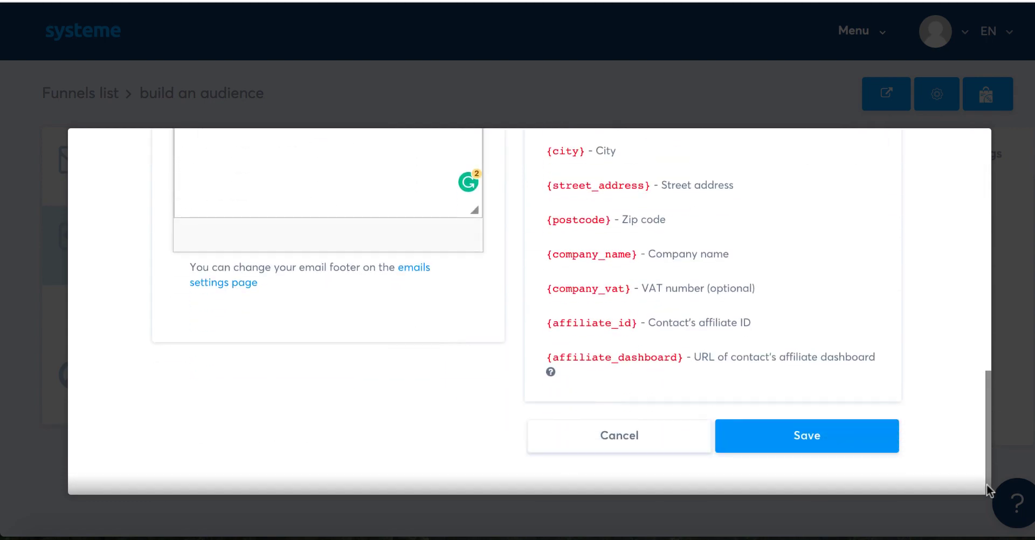
pyautogui.click(803, 437)
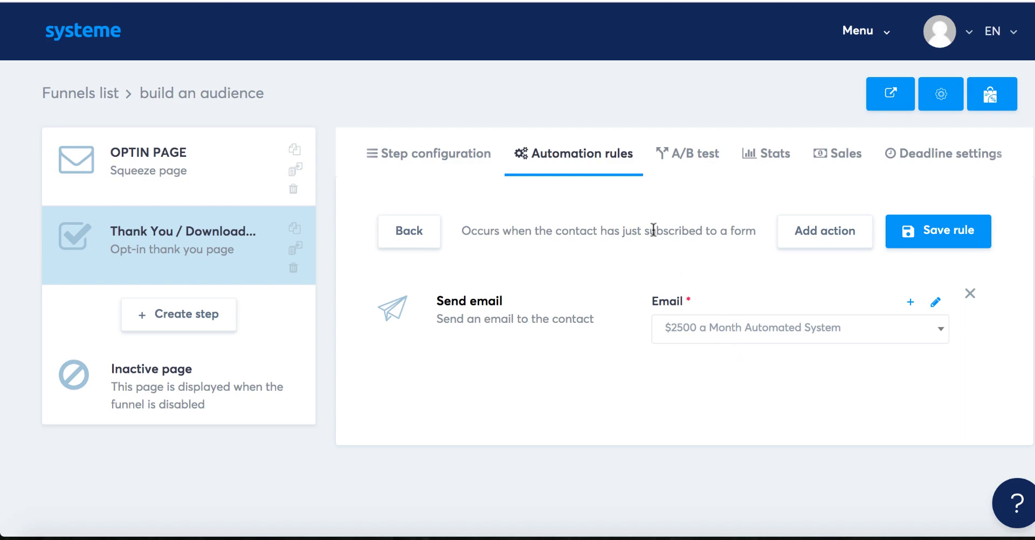
# Step: Open the live OPTIN PAGE preview and submit a test email address through its opt-in form
pyautogui.click(203, 170)
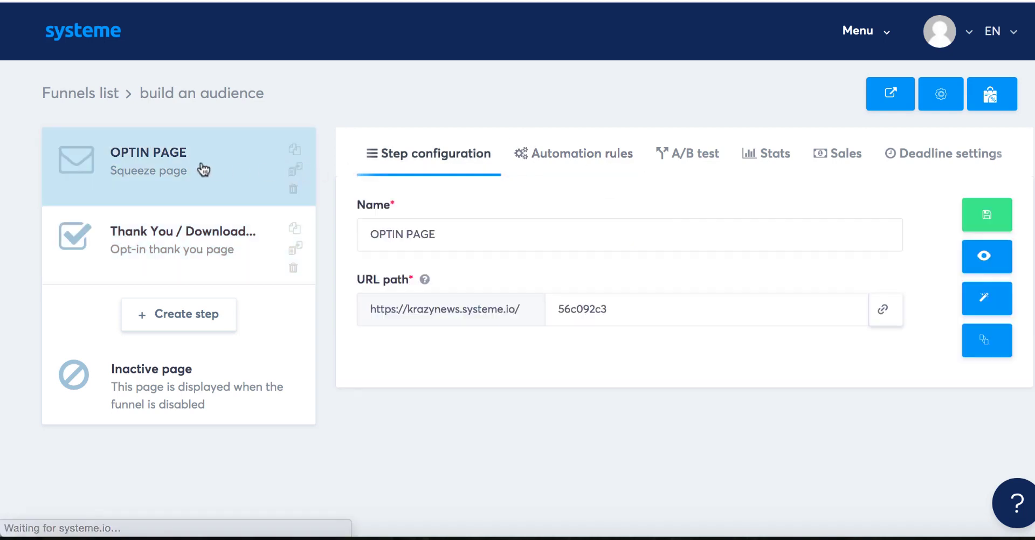
pyautogui.click(984, 257)
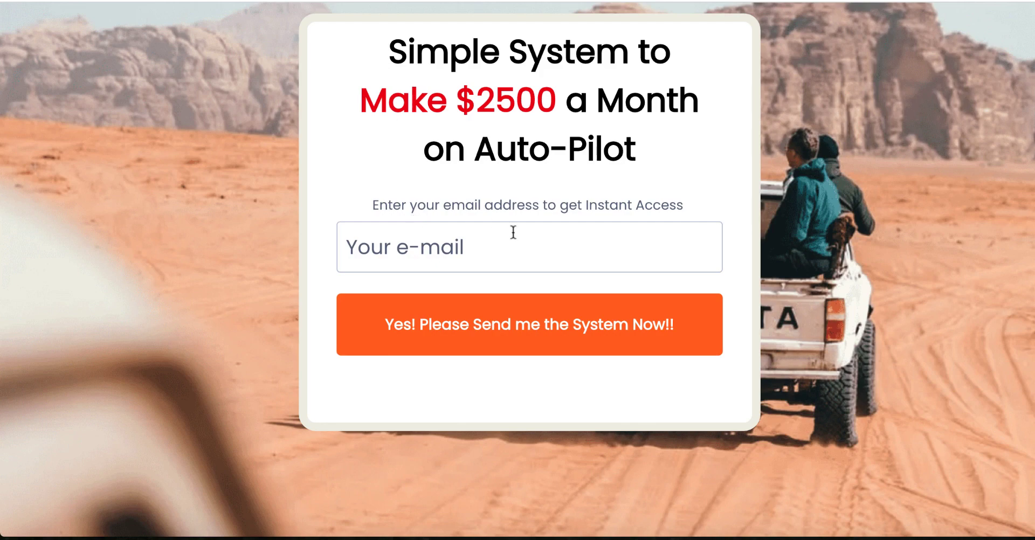
pyautogui.click(439, 250)
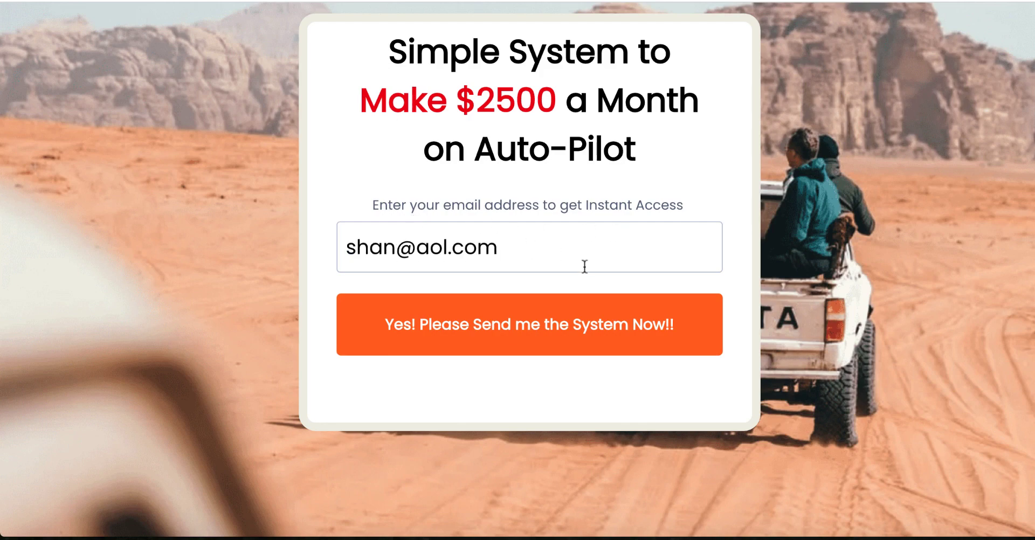
pyautogui.click(505, 333)
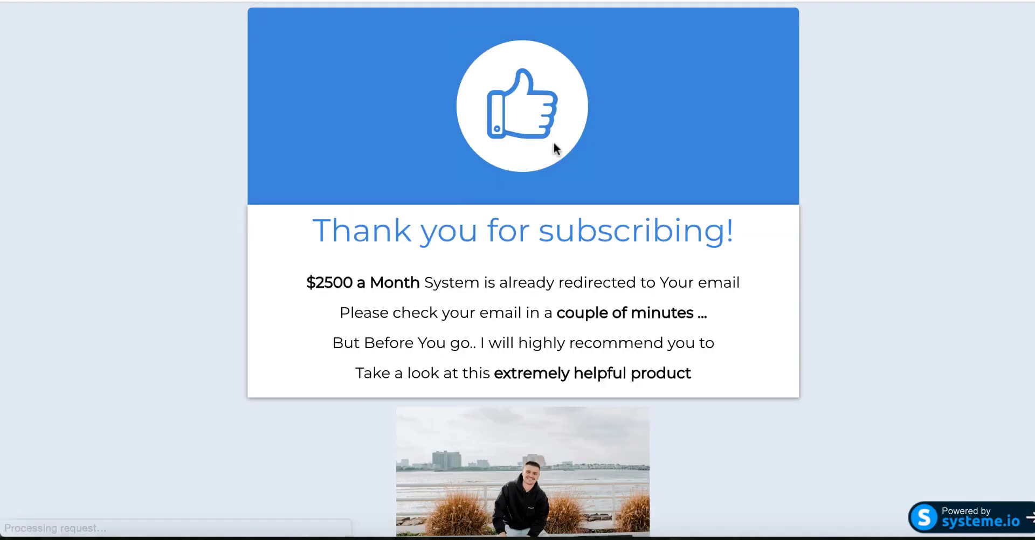